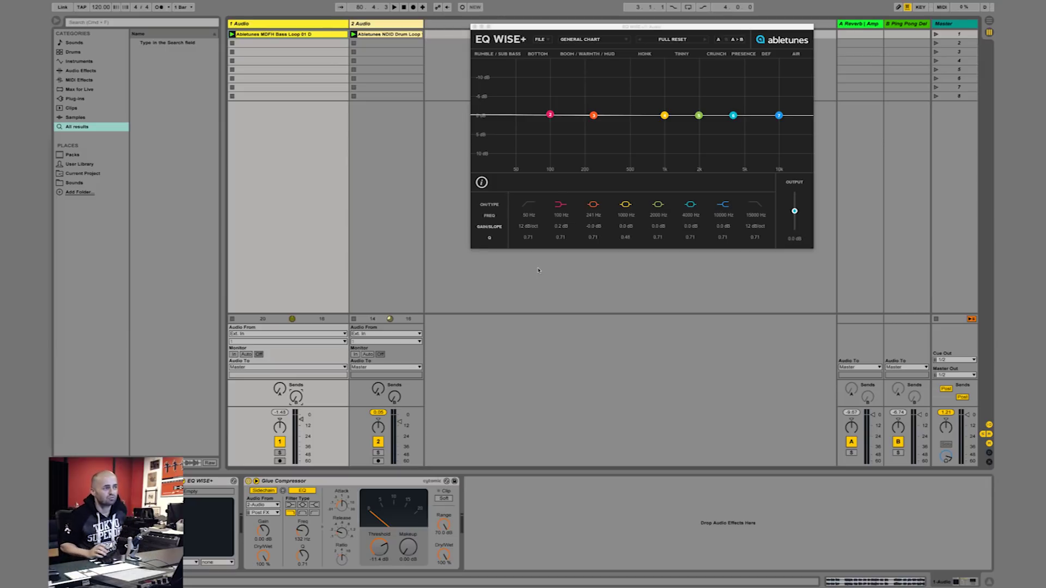
Select band 2 in the bass loop's EQ Wise+ window
click(549, 114)
Set band 2 to 77 Hz at 0.0 dB, then read the frequency-zone tips like Boom / Warmth / Mud
mouse_move(549, 114)
mouse_down()
mouse_move(596, 93)
mouse_move(539, 109)
mouse_move(614, 116)
mouse_move(534, 126)
mouse_move(542, 116)
mouse_up()
drag(561, 226, 561, 229)
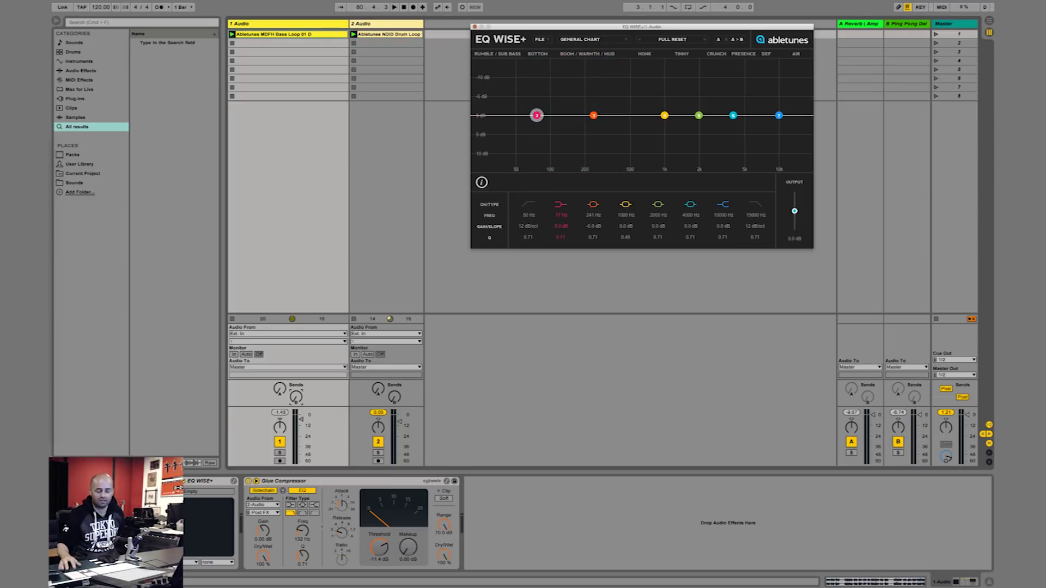
mouse_move(501, 67)
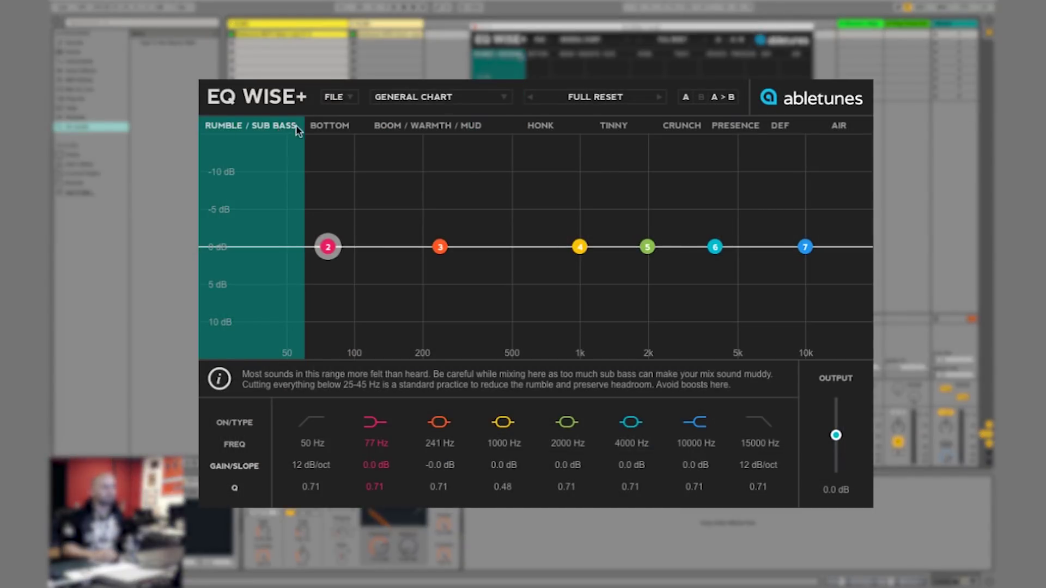
mouse_move(327, 127)
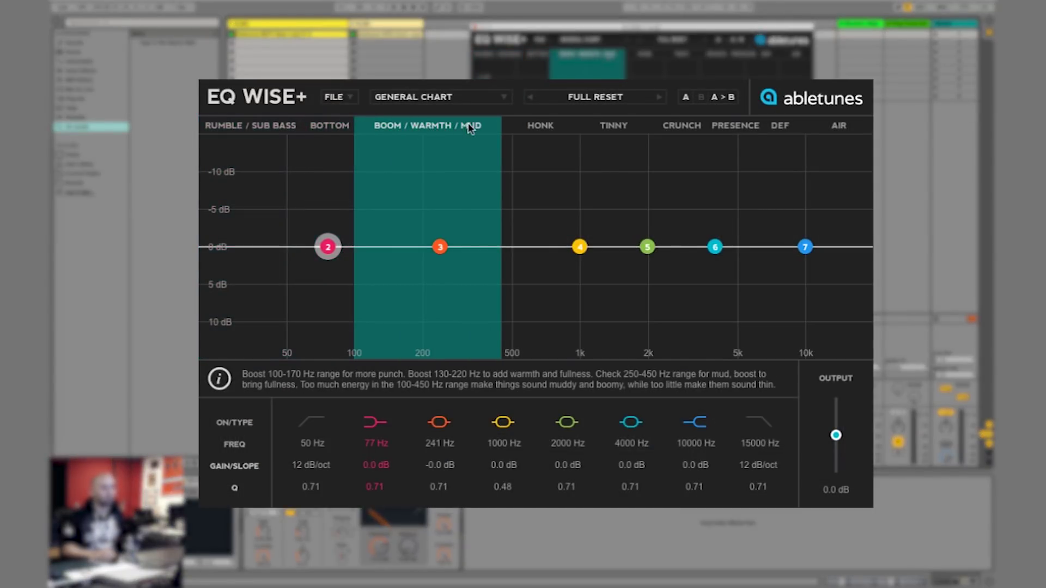
mouse_move(548, 124)
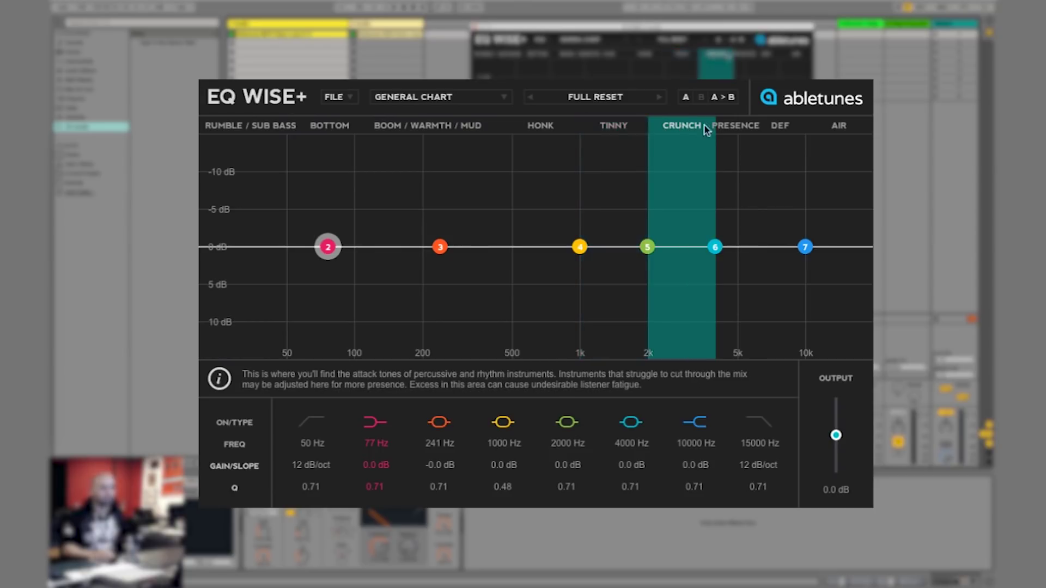
mouse_move(736, 129)
mouse_move(850, 133)
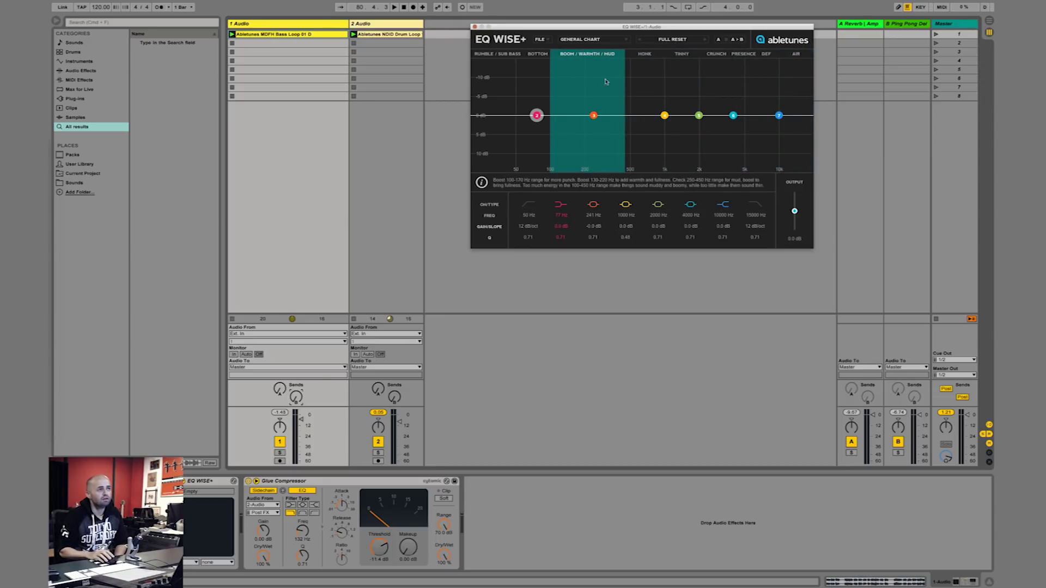
Cut band 3 to -4.1 dB at 243 Hz, narrow its Q to 1.96, then reset its gain to 0.0 dB
drag(595, 121, 594, 131)
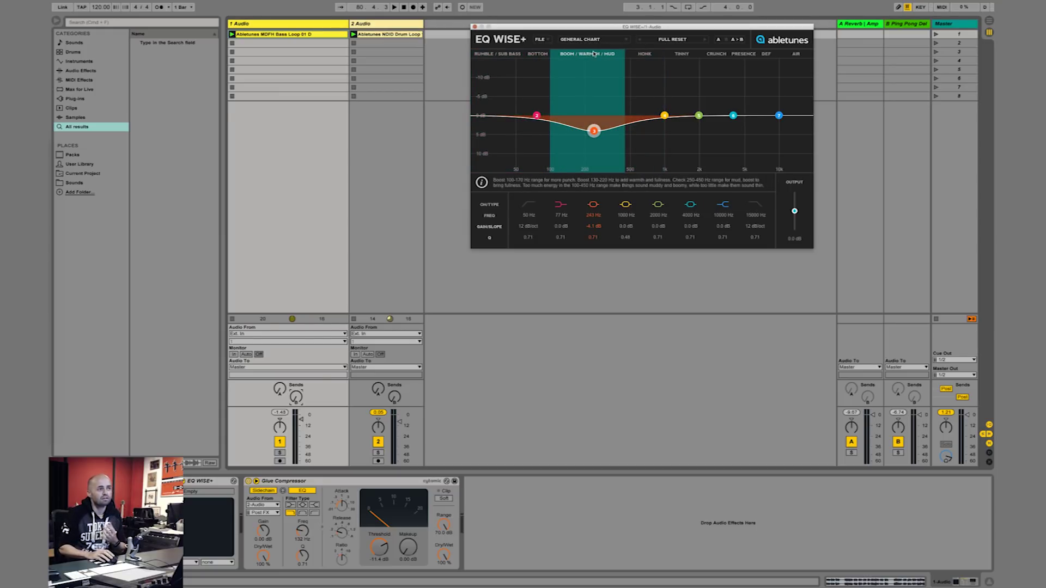
drag(593, 238, 595, 231)
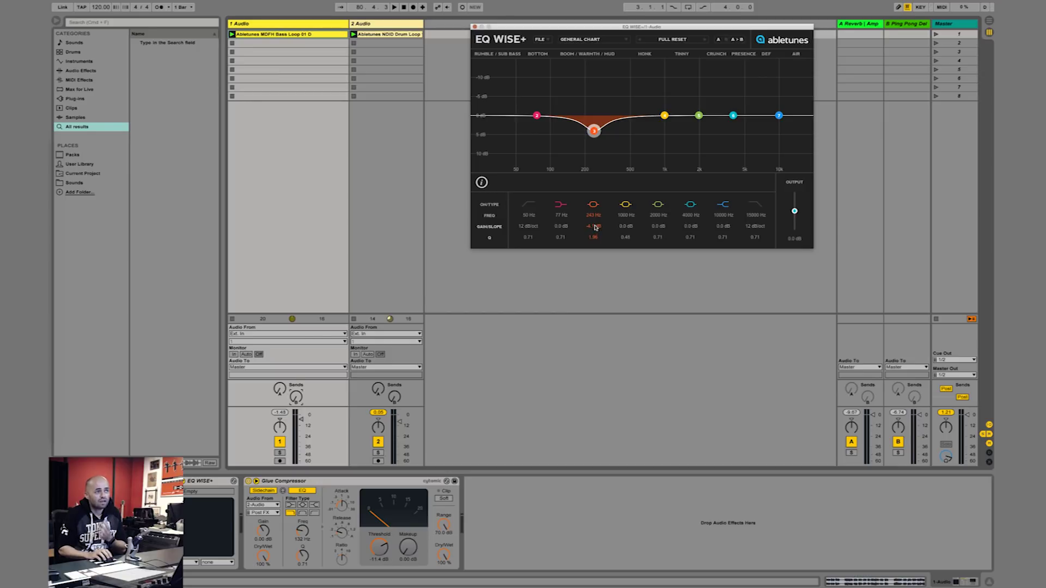
double_click(595, 227)
text(0)
key(Return)
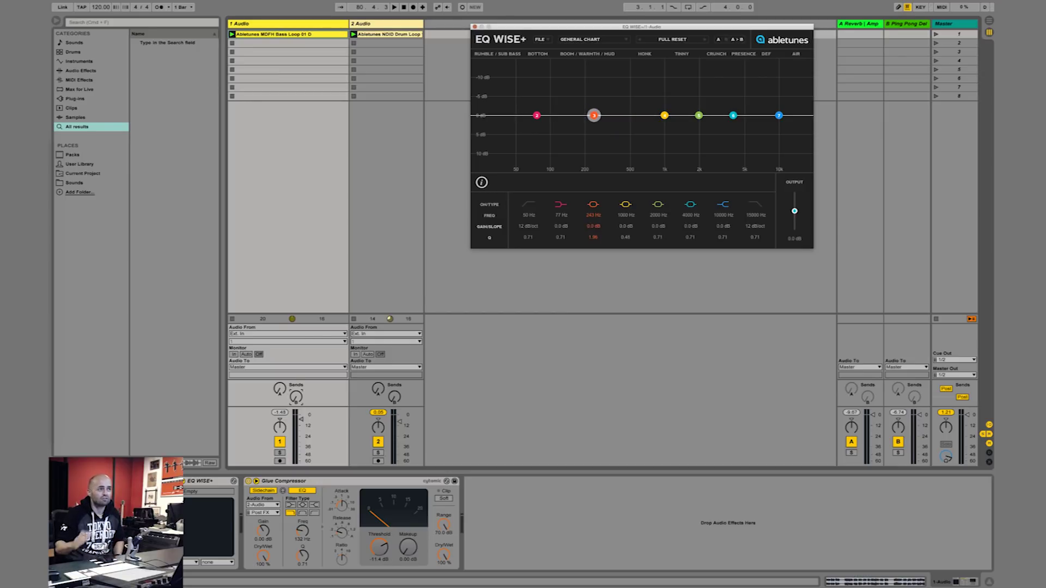
Search the browser for 'eq wise' and add EQ Wise+ to the drum loop track
click(286, 26)
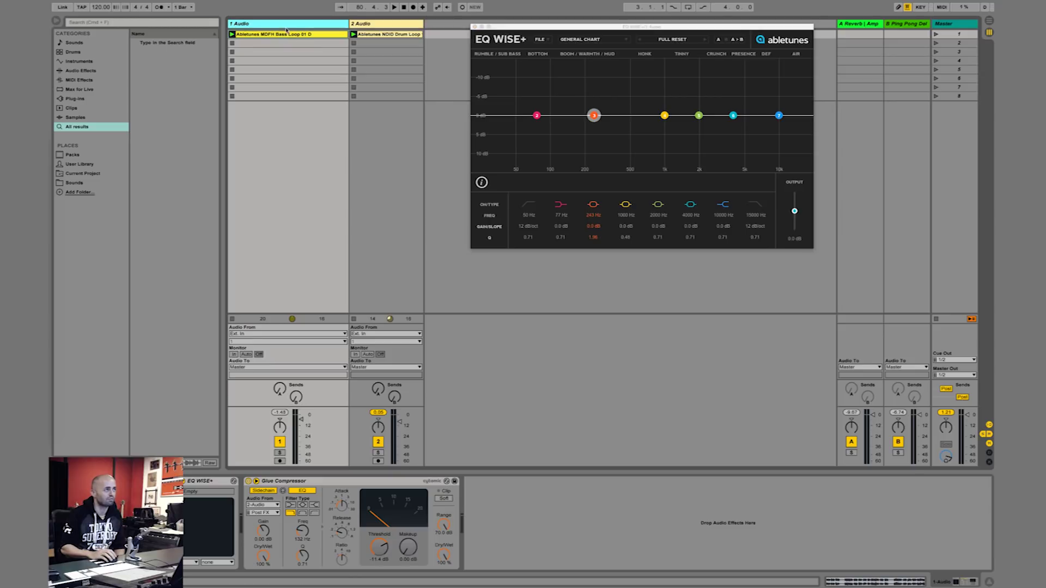
click(107, 23)
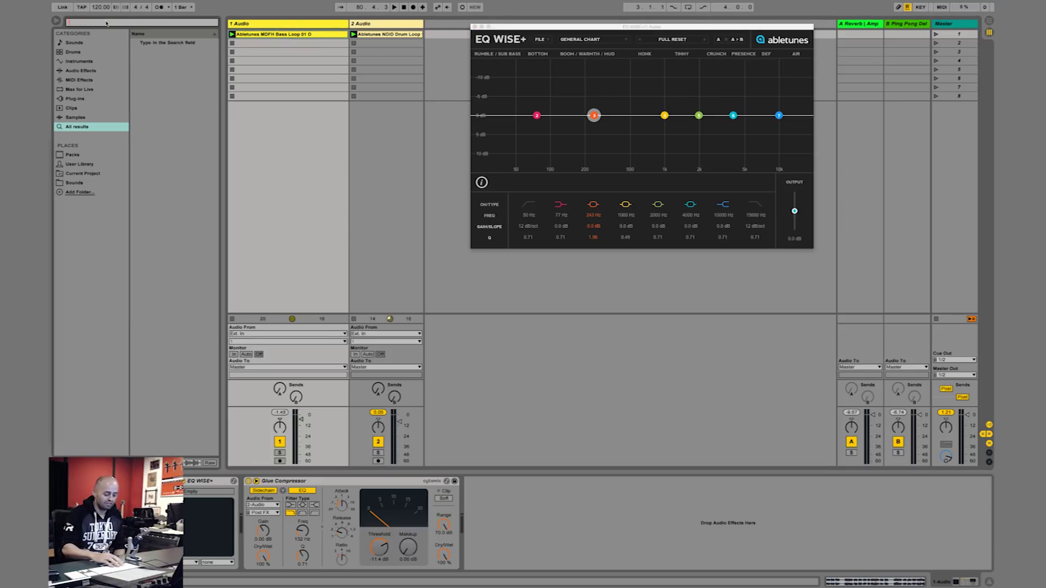
text(eq wise)
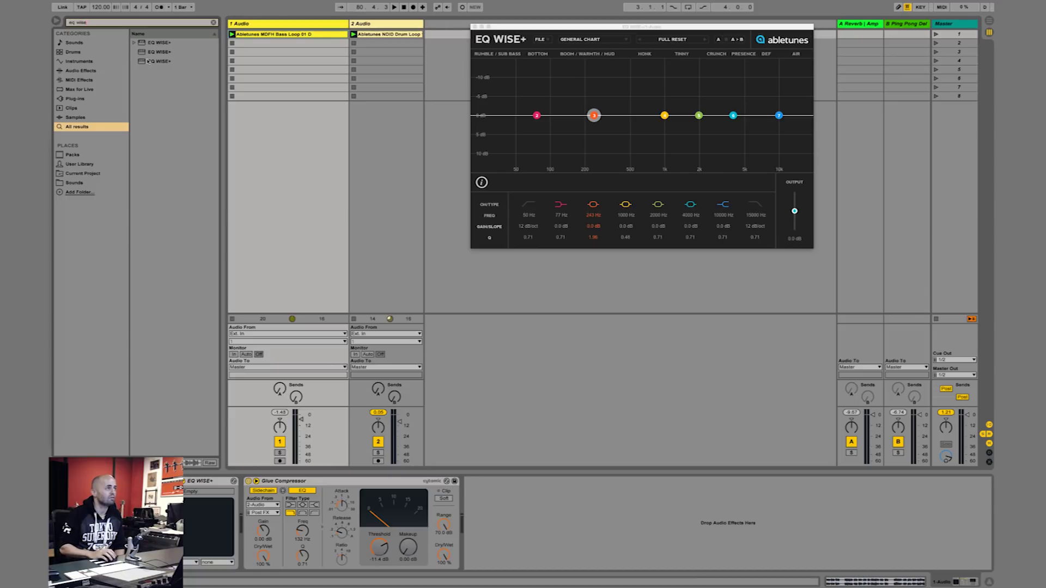
drag(149, 62, 398, 48)
Arrange both EQ Wise+ windows side by side, check the General Chart list, then close them
drag(643, 30, 806, 69)
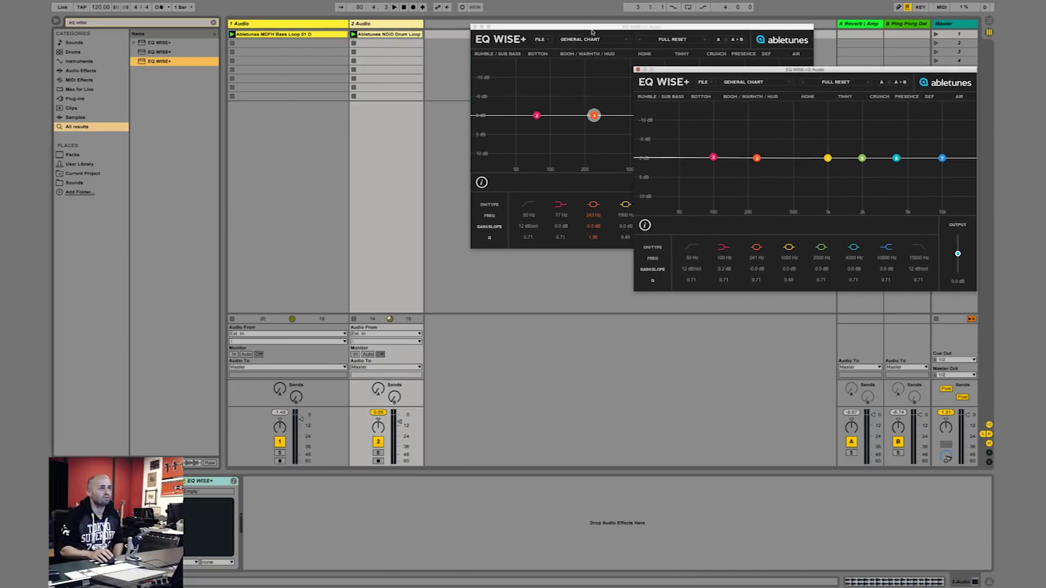
drag(593, 28, 404, 64)
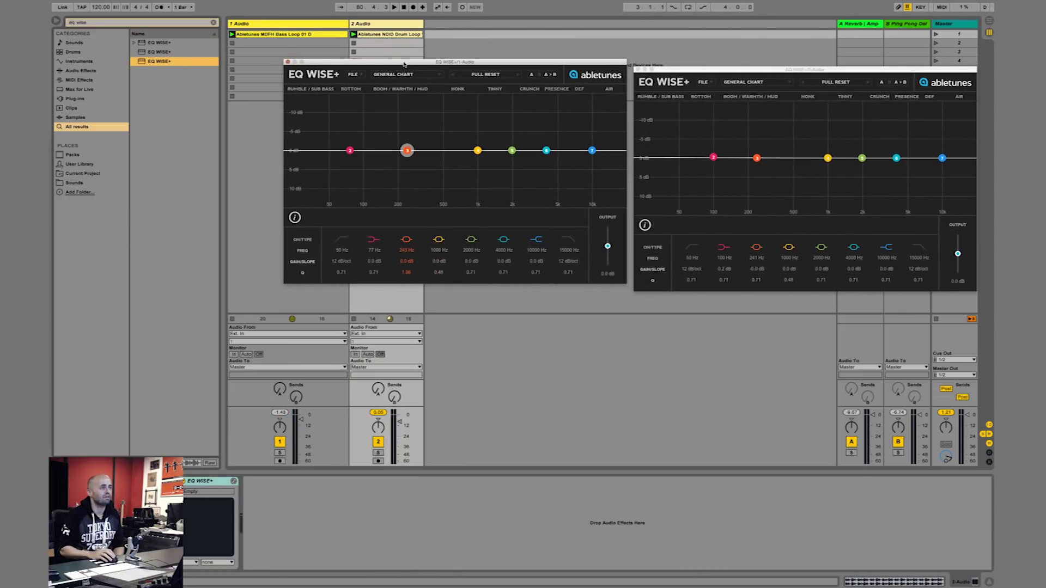
click(434, 76)
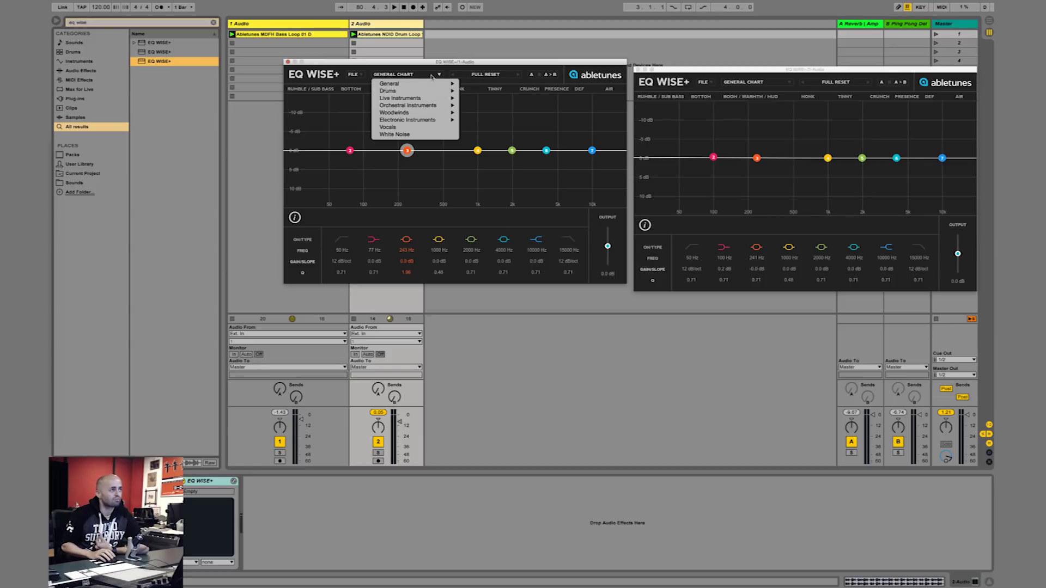
mouse_move(428, 87)
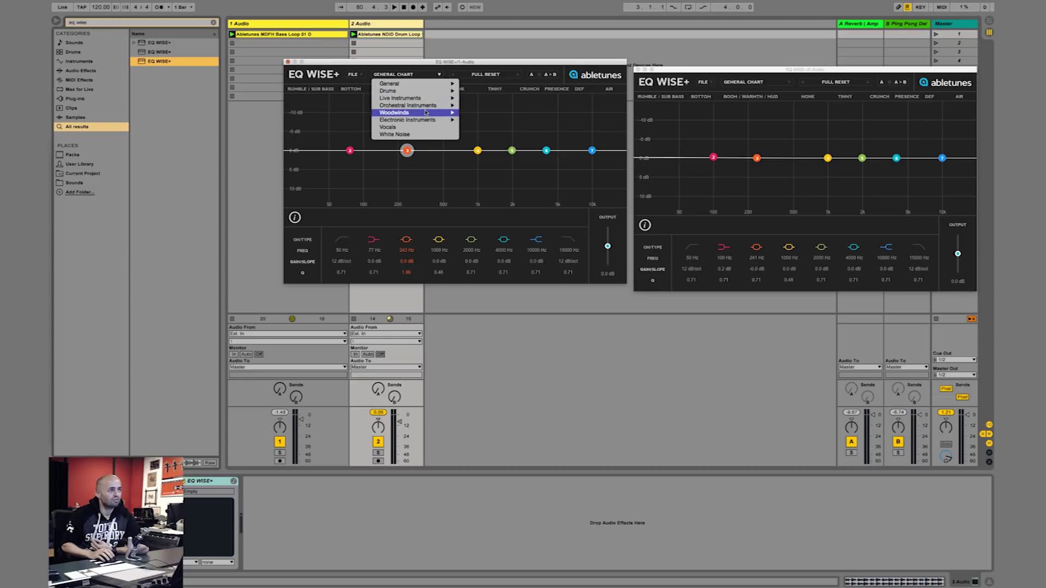
click(421, 65)
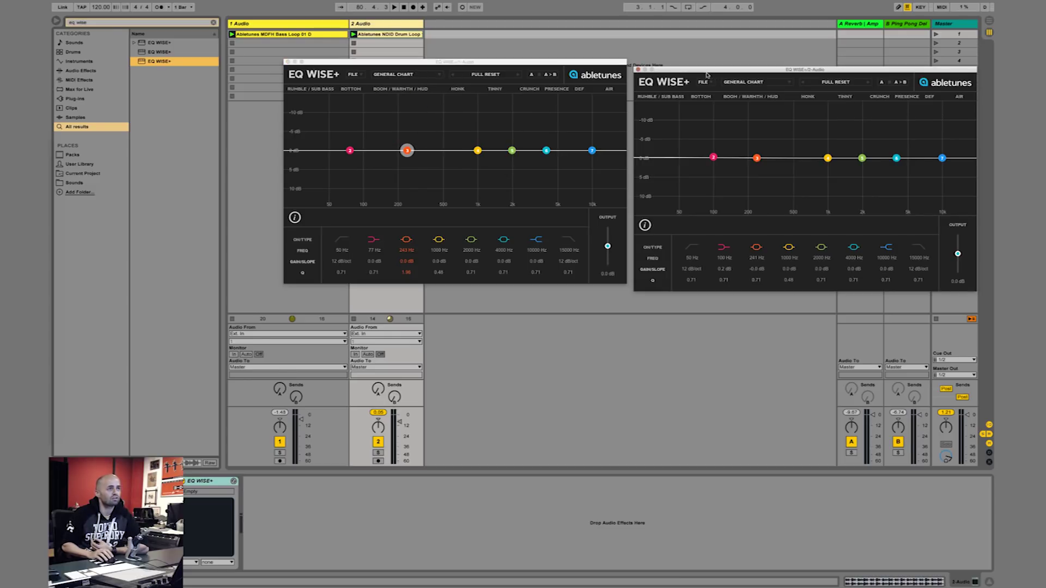
click(638, 69)
Select the bass loop track and move its EQ Wise+ window further right
click(288, 62)
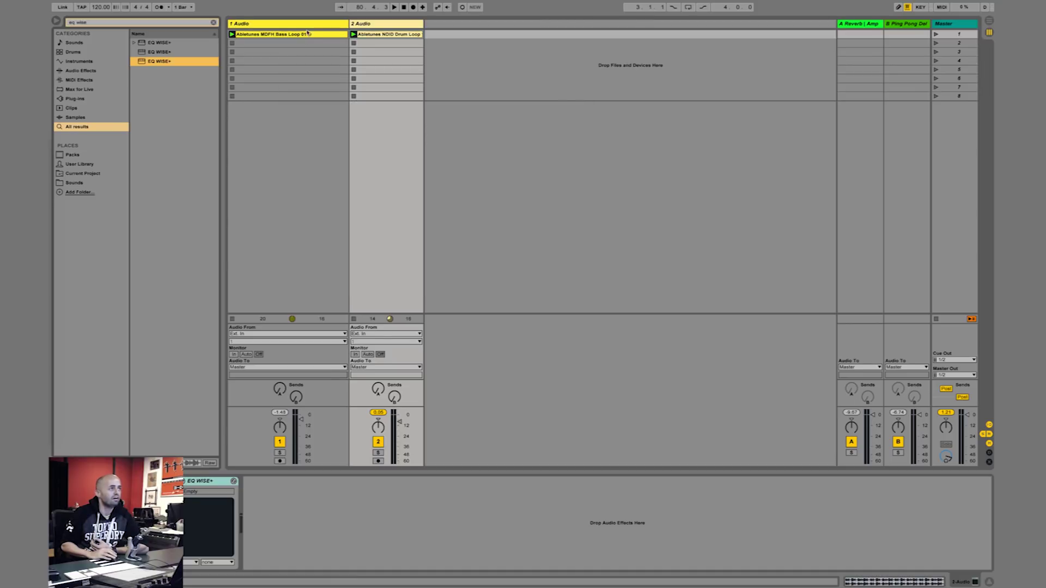
click(310, 353)
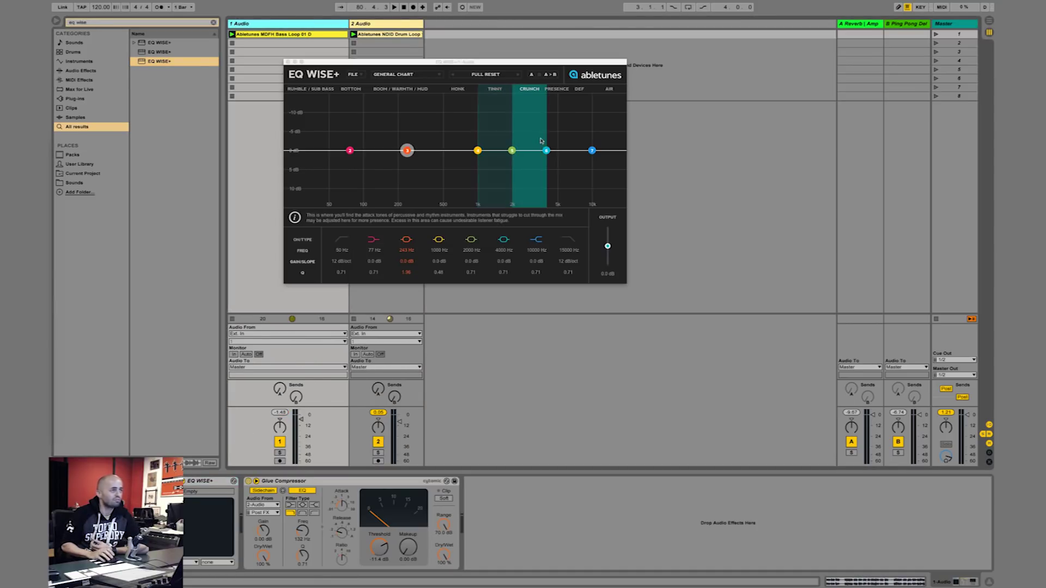
drag(570, 67, 741, 76)
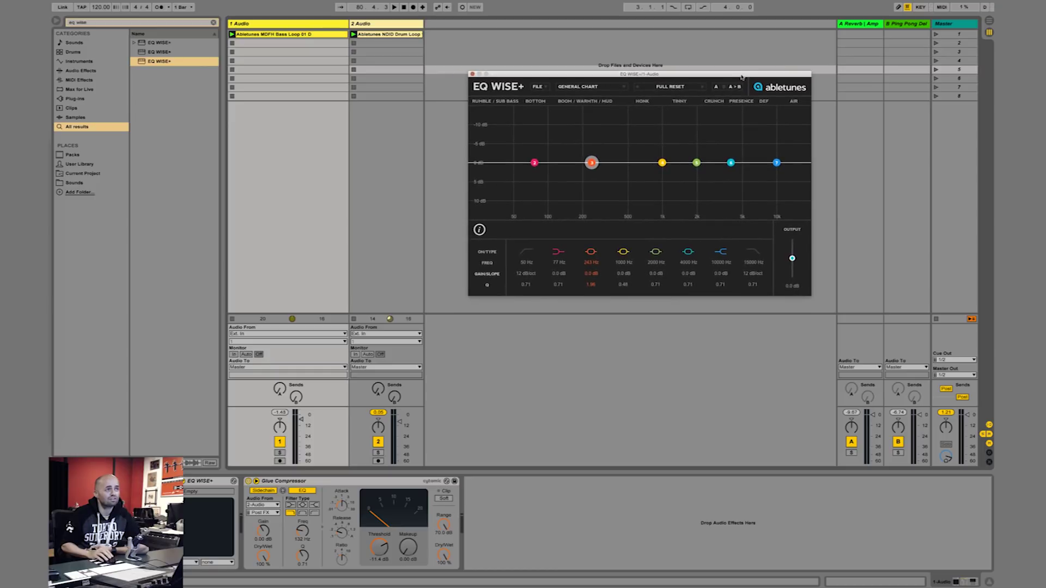
Stop the drum clip and play the bass loop alone, returning to its EQ Wise+ window
click(353, 44)
click(274, 34)
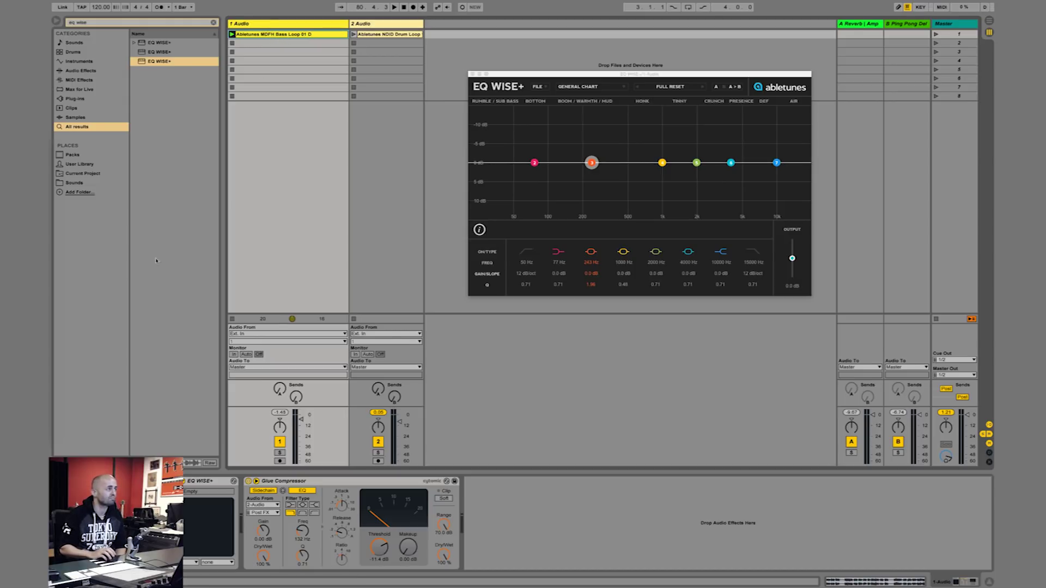
click(447, 311)
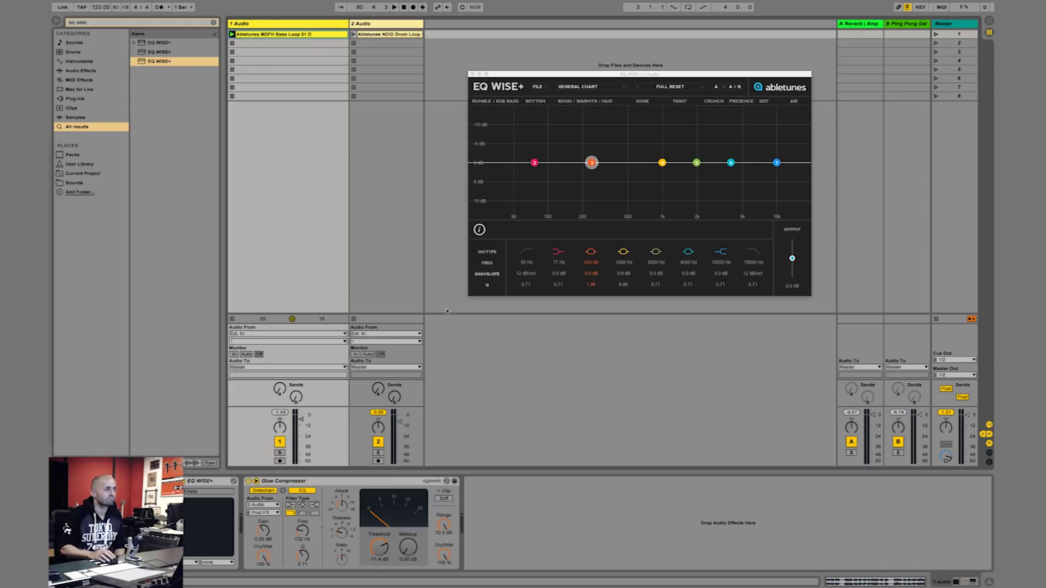
click(403, 263)
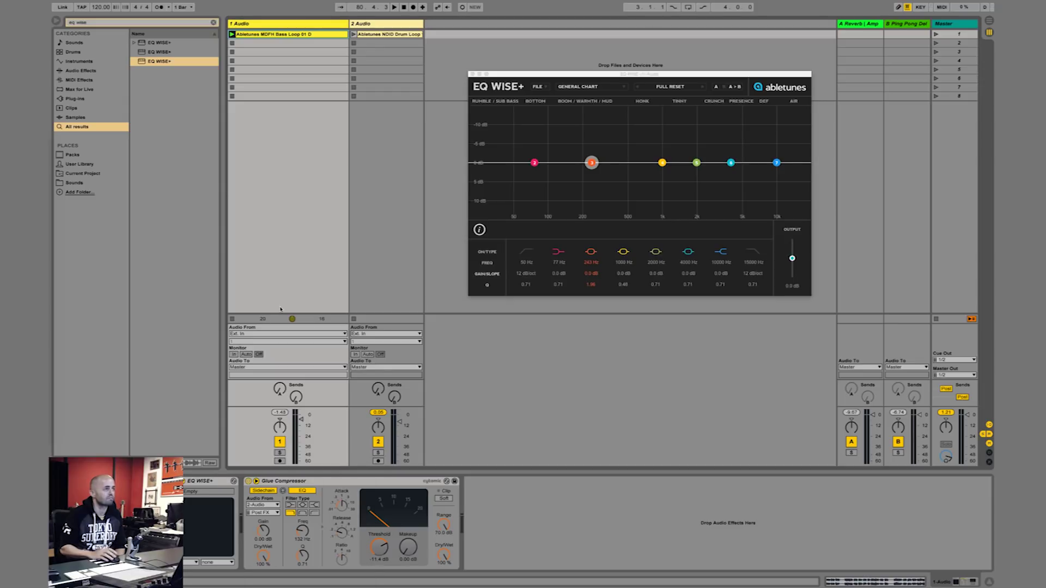
key(space)
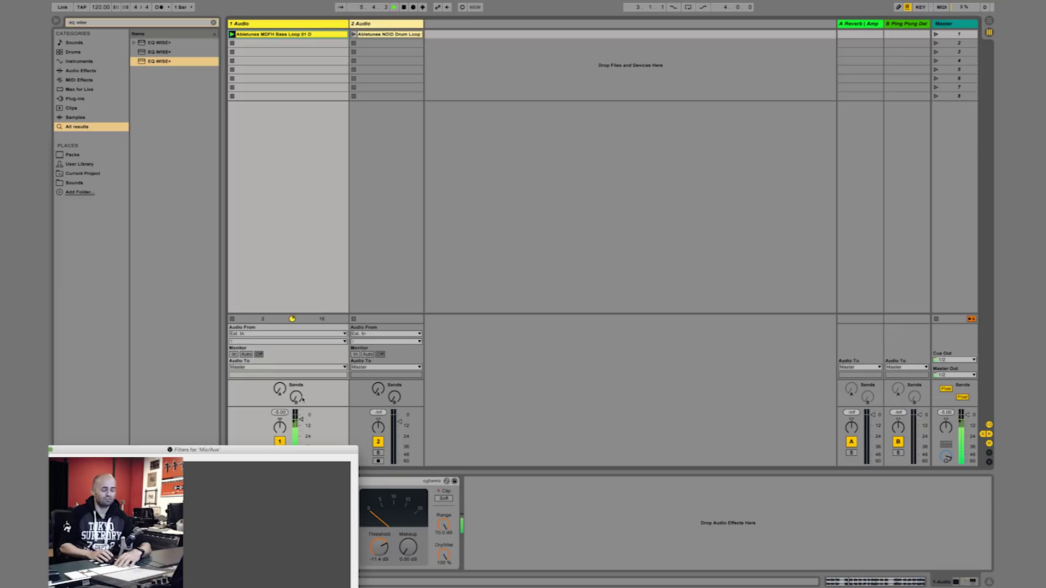
click(112, 444)
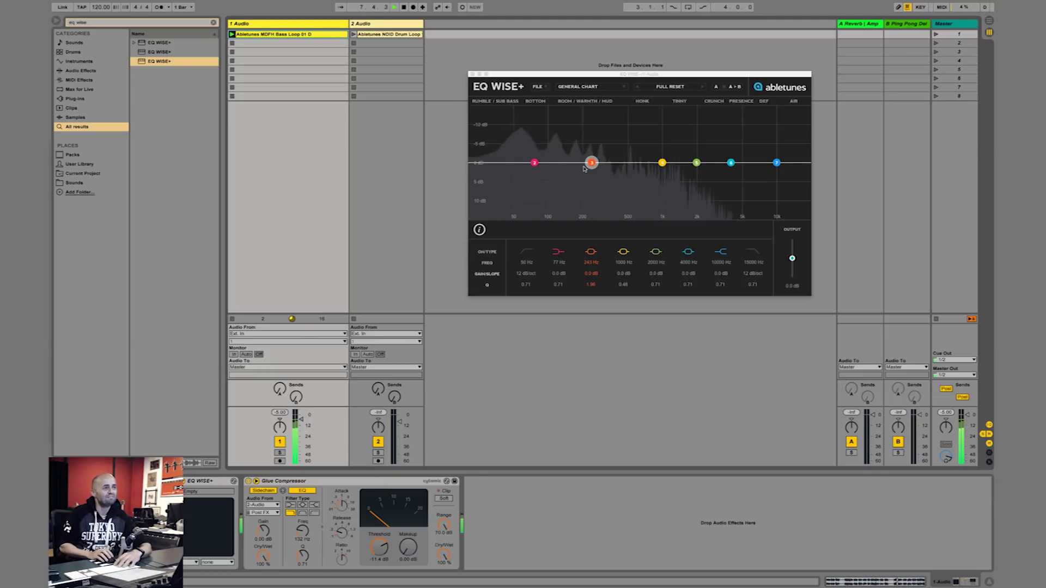
Cut band 3 by 5.2 dB at 243 Hz with a wider Q, and add a 24 dB/oct low-cut near 38 Hz
drag(591, 162, 592, 184)
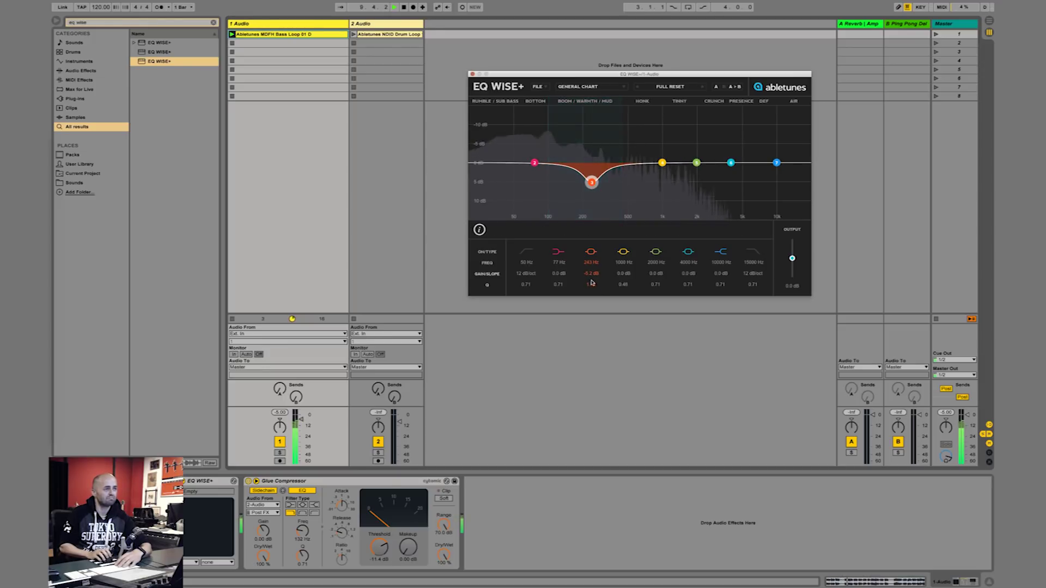
drag(592, 289, 593, 295)
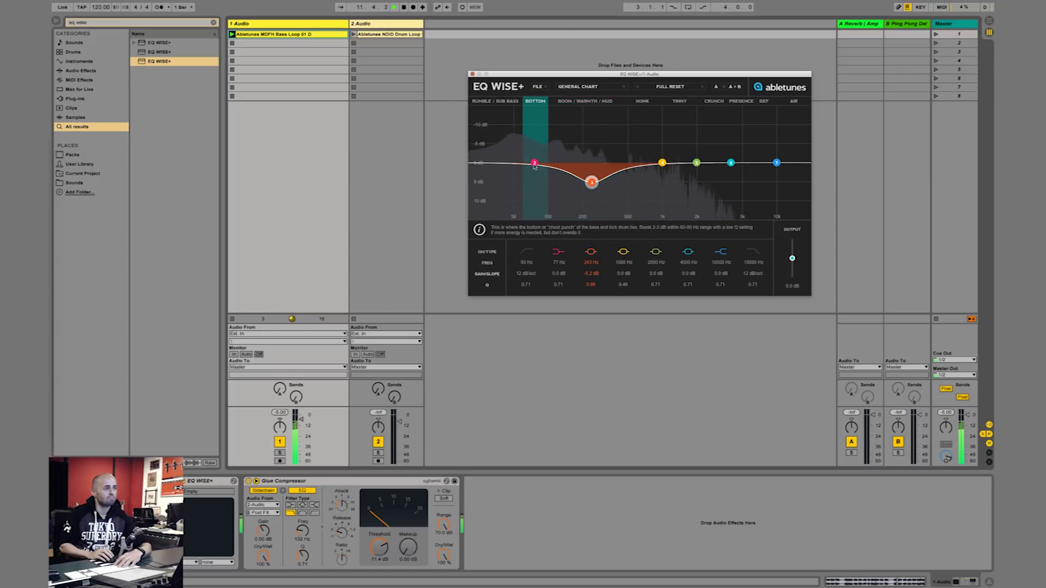
click(526, 251)
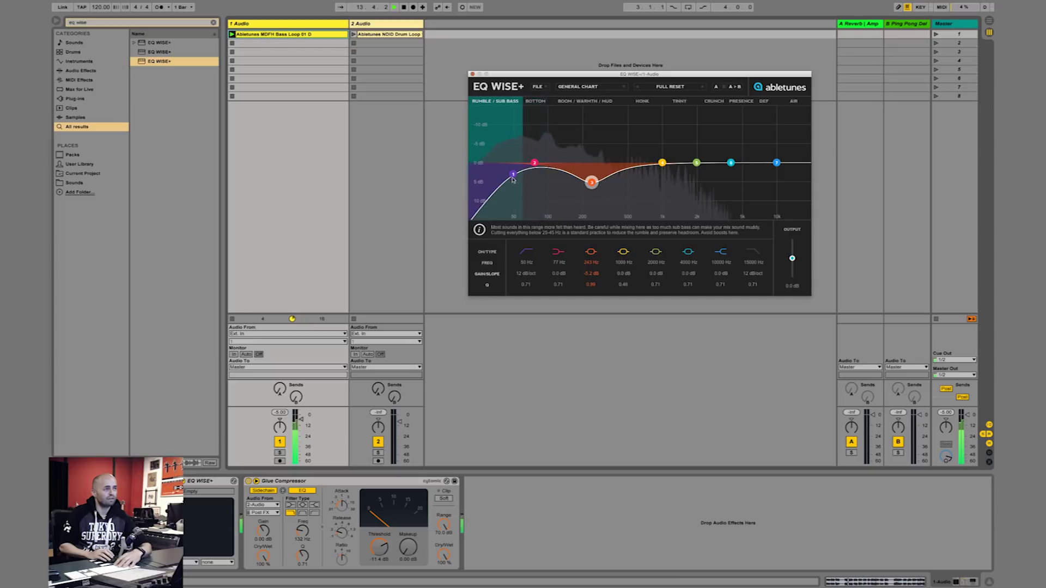
drag(512, 172, 504, 146)
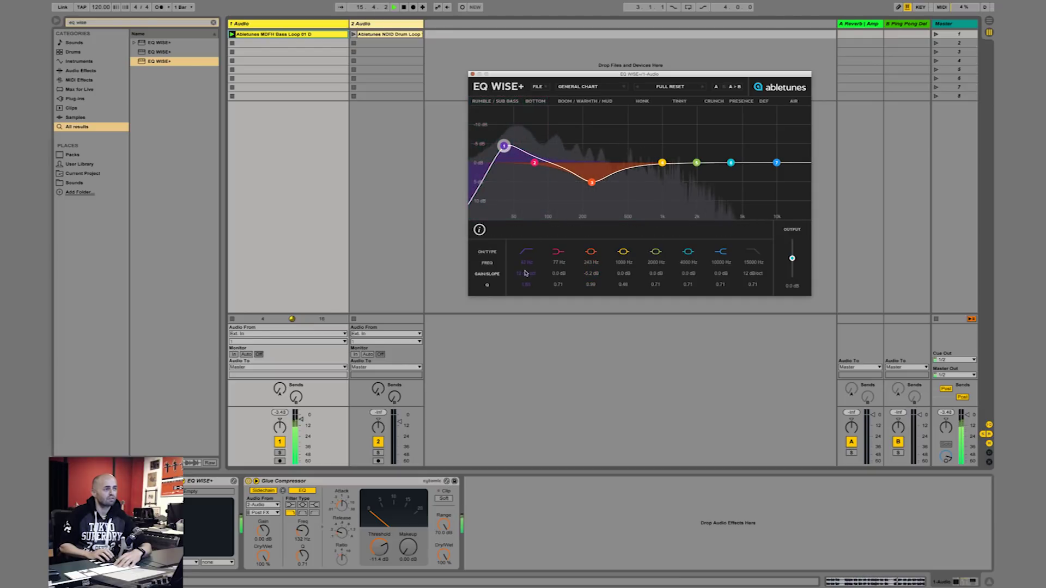
drag(526, 278, 526, 265)
drag(504, 145, 499, 146)
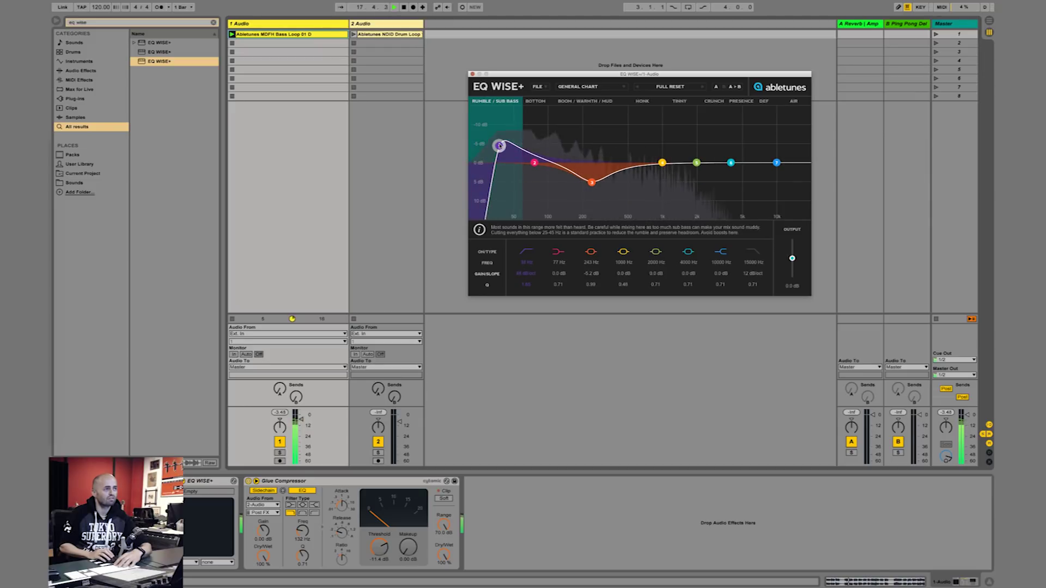
scroll(499, 146, down, 3)
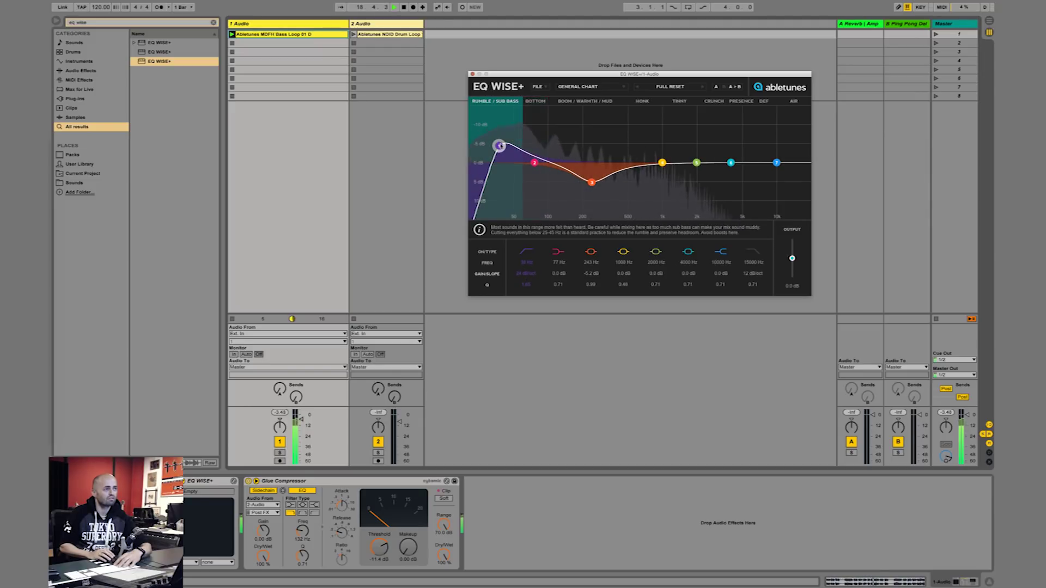
Lift 76 Hz by 1.7 dB, deepen the 243 Hz cut, boost 4236 Hz by 7.2 dB, and raise Send A
drag(535, 163, 536, 156)
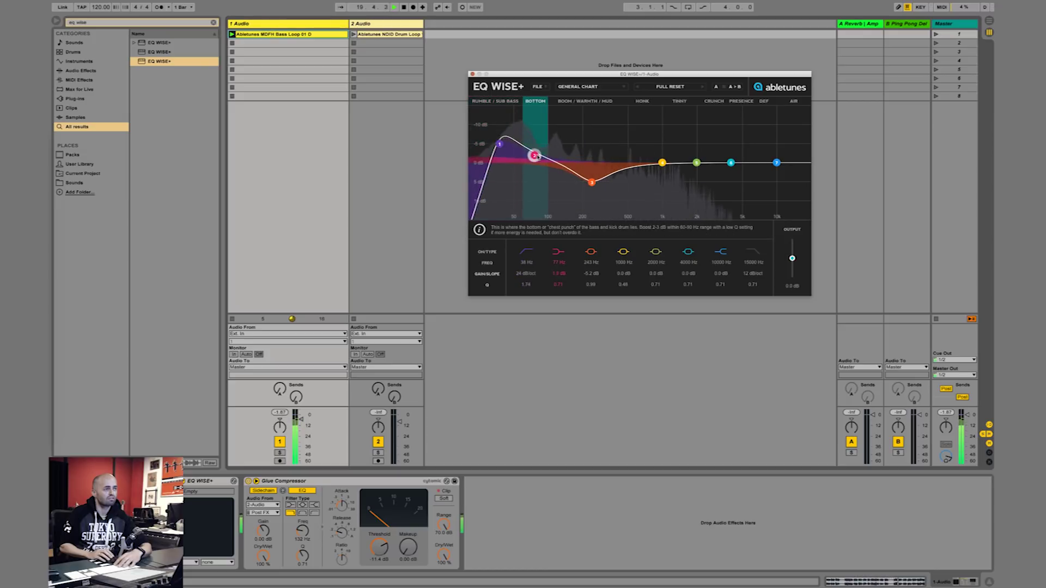
click(592, 182)
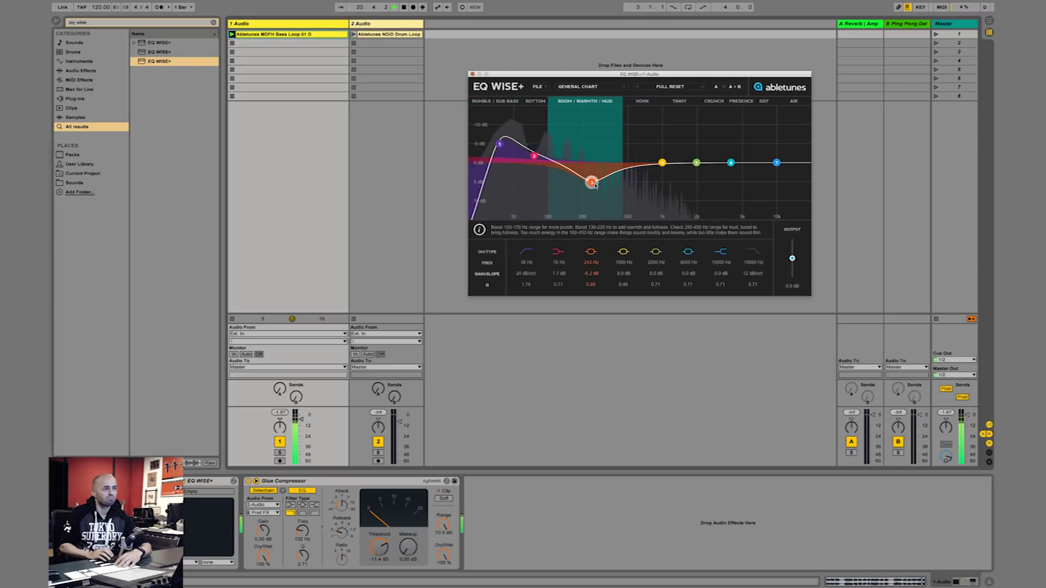
drag(595, 185, 595, 187)
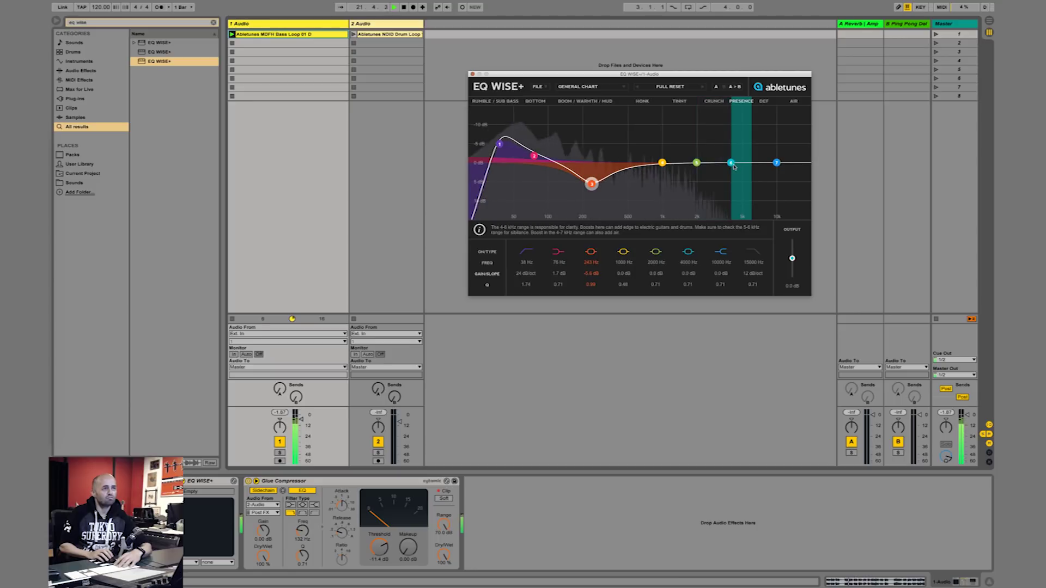
drag(734, 167, 736, 137)
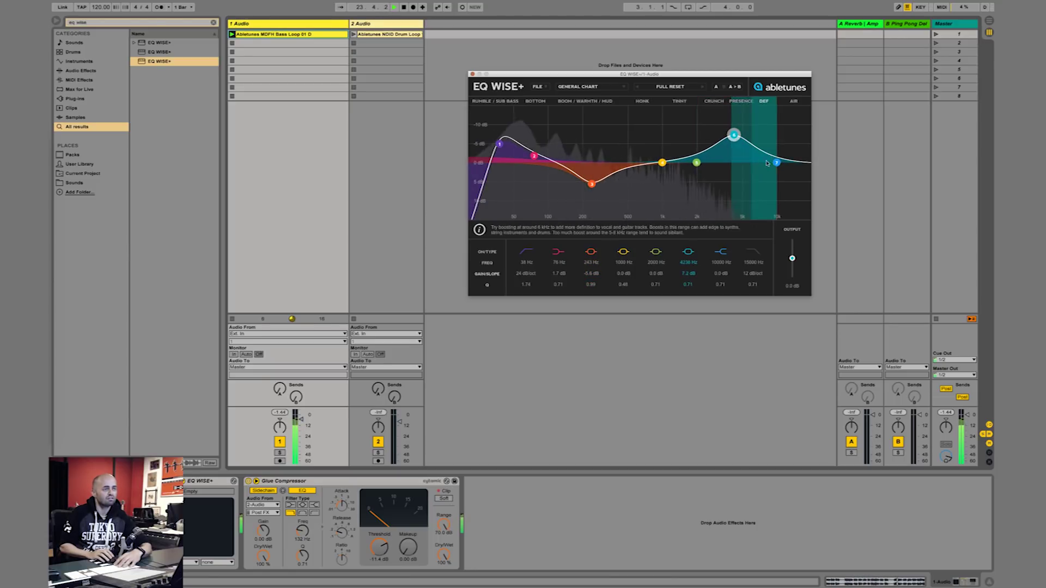
mouse_move(777, 163)
mouse_down()
mouse_move(779, 134)
mouse_move(778, 159)
mouse_up()
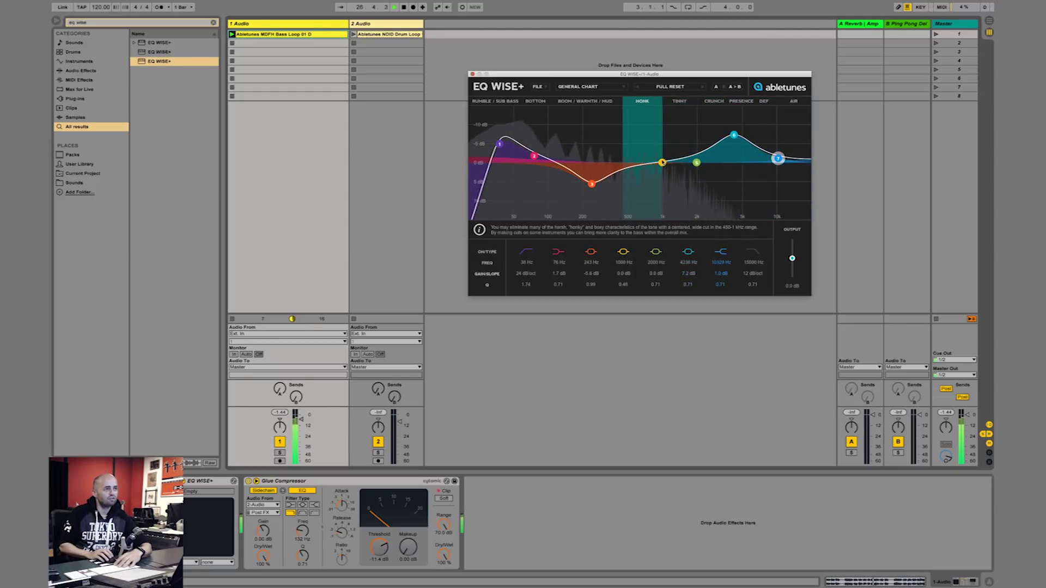
mouse_move(662, 162)
mouse_down()
mouse_move(656, 124)
mouse_move(657, 162)
mouse_up()
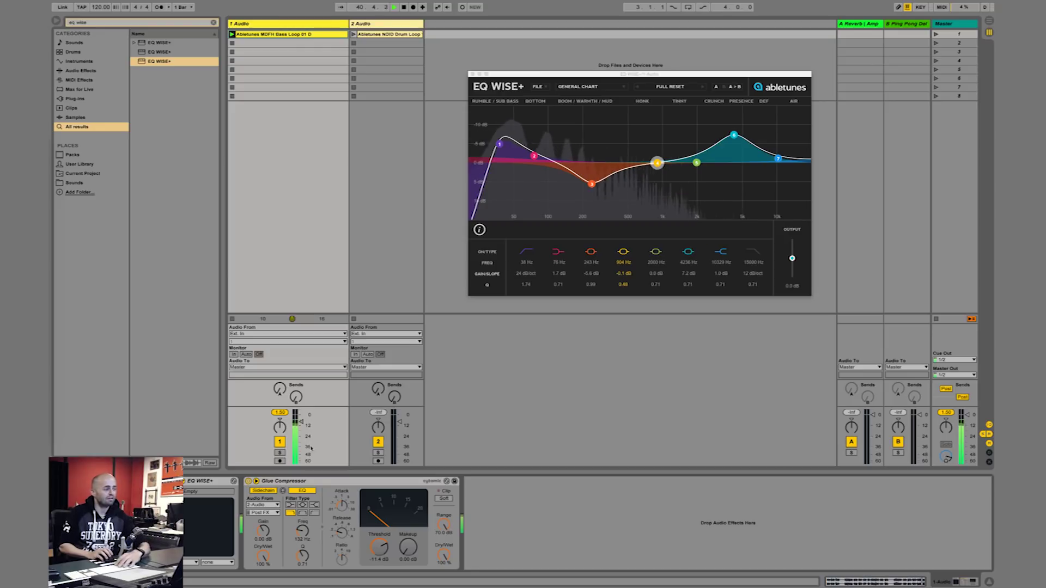
click(368, 482)
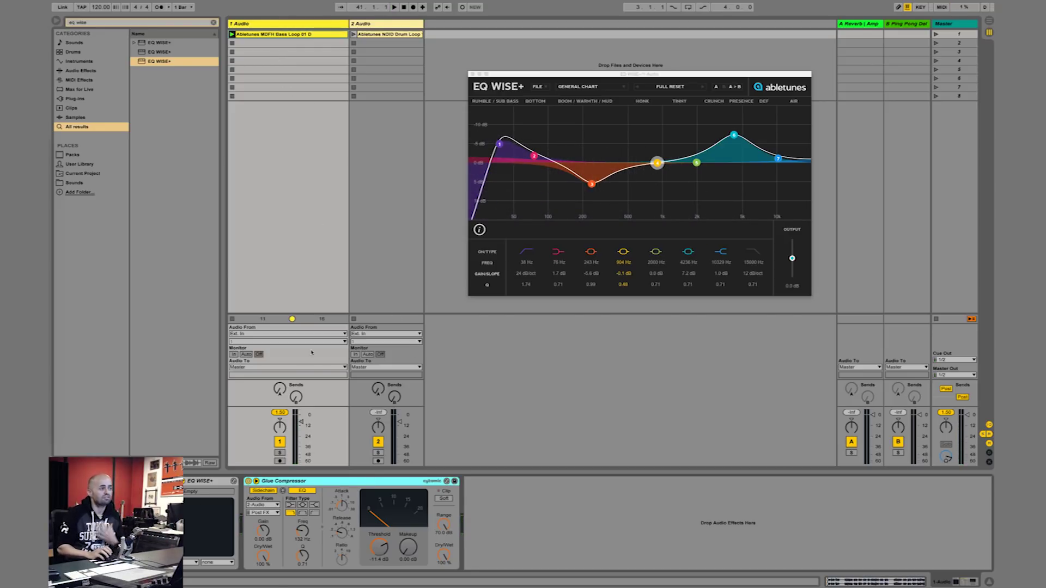
drag(279, 389, 280, 376)
Play the bass, turn up track 1's Send B to the Ping Pong Delay, stop, and inspect returns A and B
key(space)
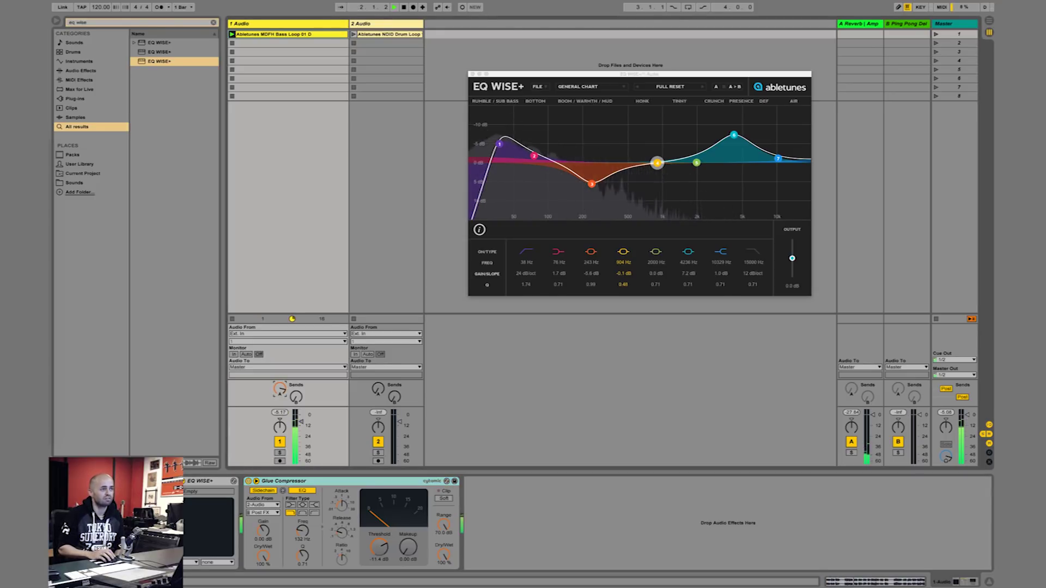
drag(297, 397, 297, 381)
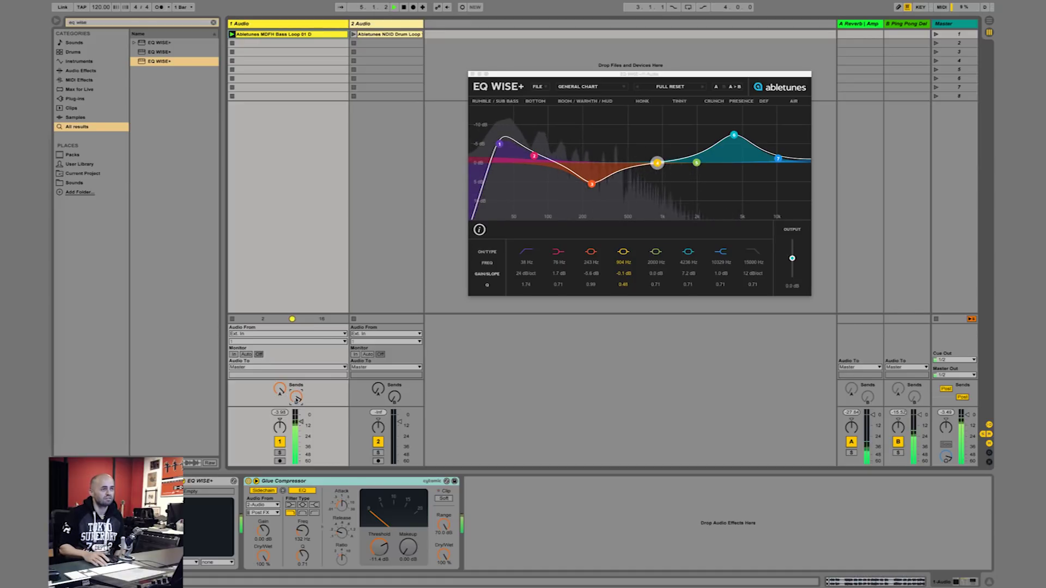
key(space)
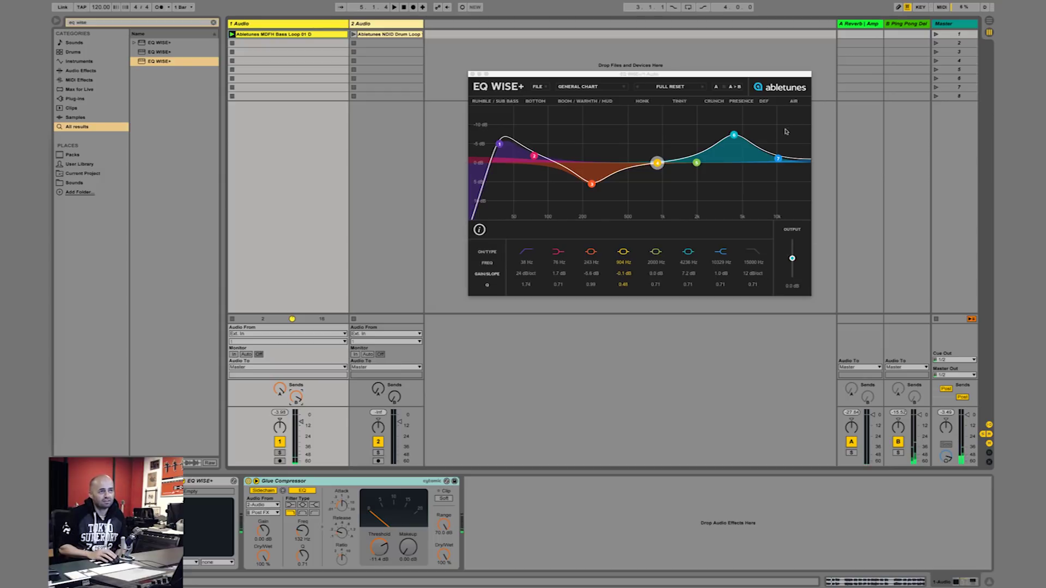
click(866, 24)
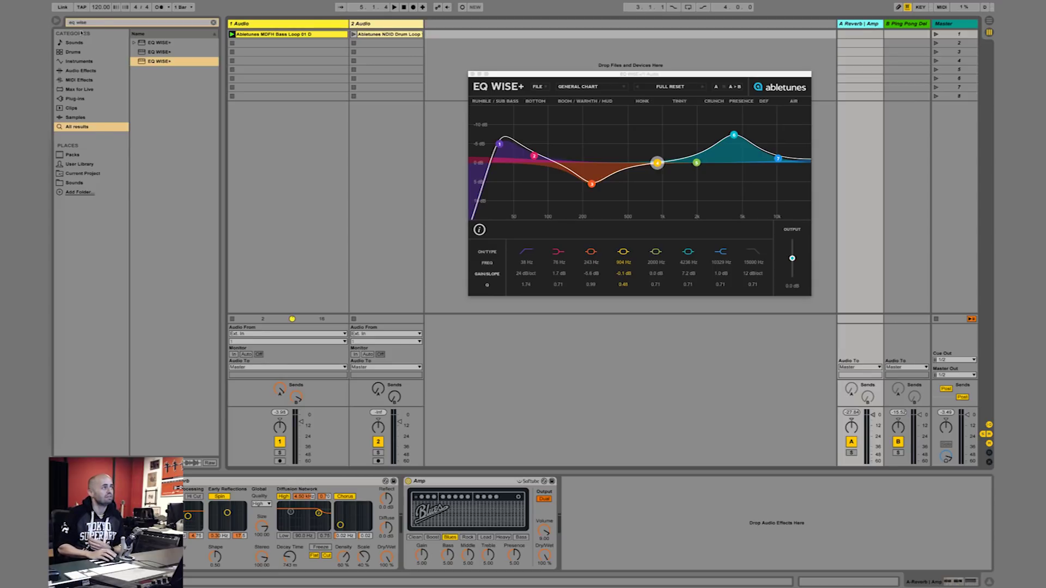
click(902, 26)
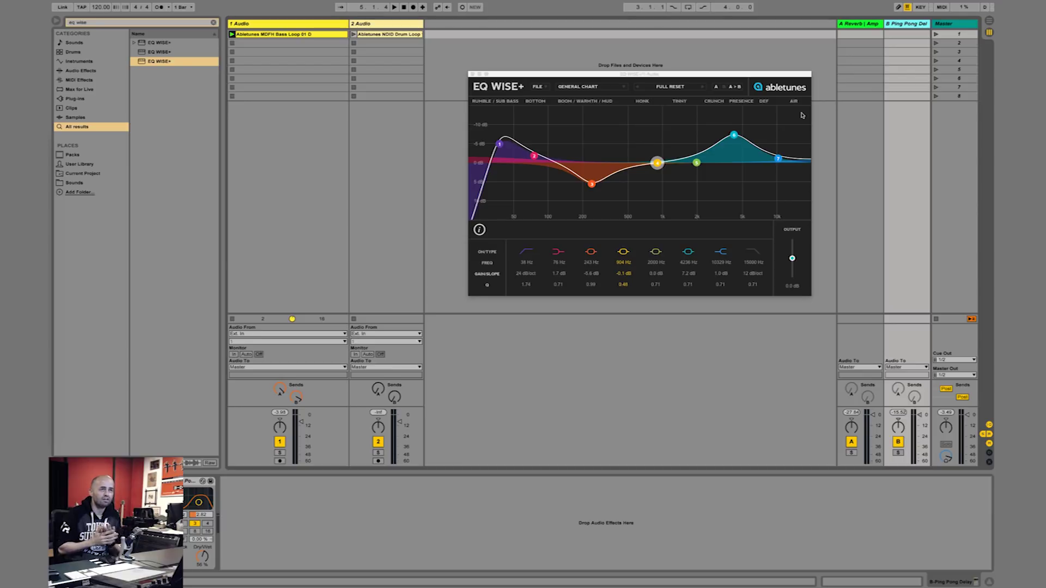
Launch the drum loop and place its flat EQ Wise+ window beside the bass EQ window
click(360, 43)
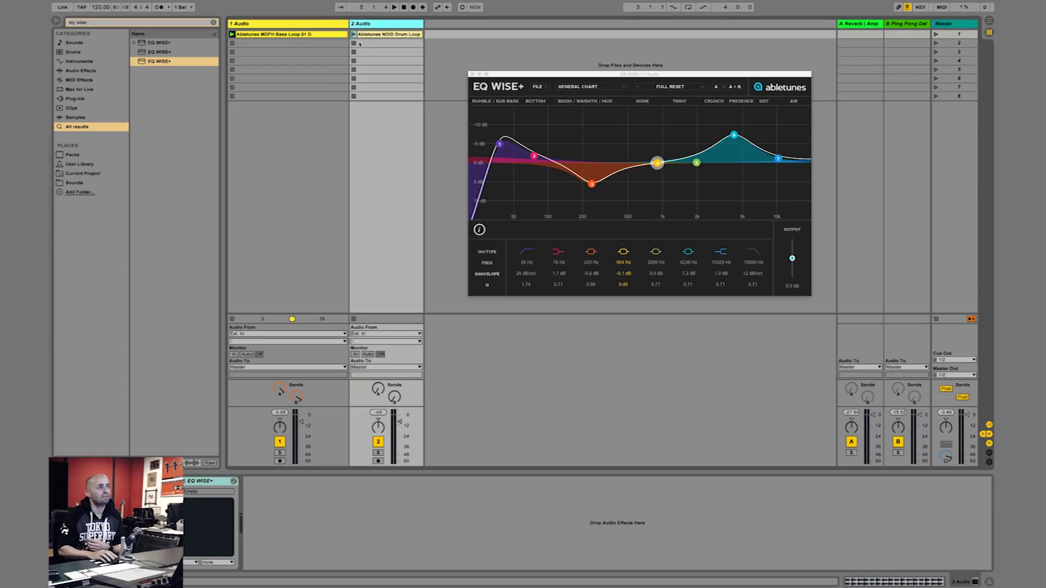
click(353, 34)
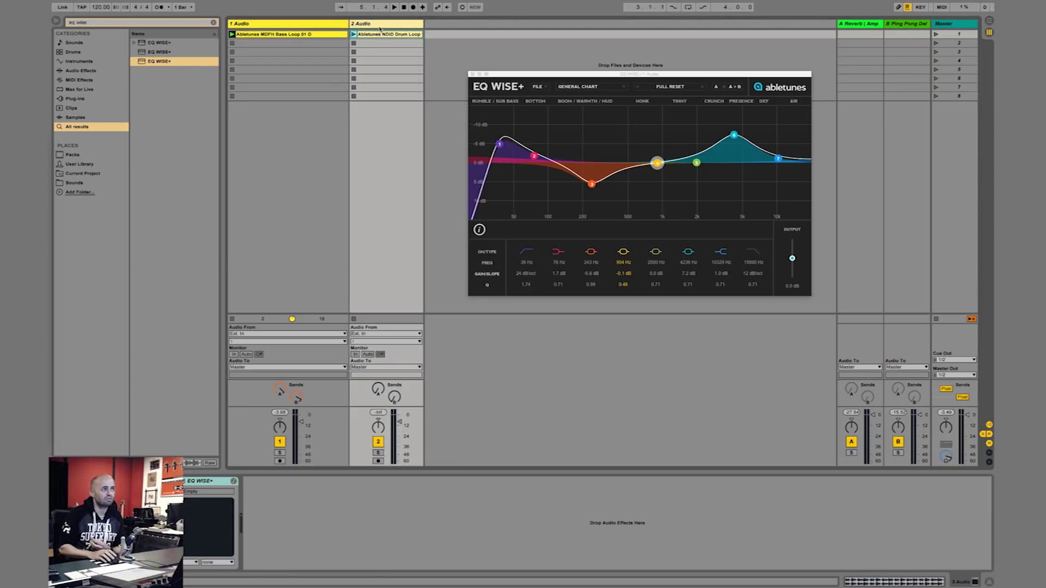
click(233, 482)
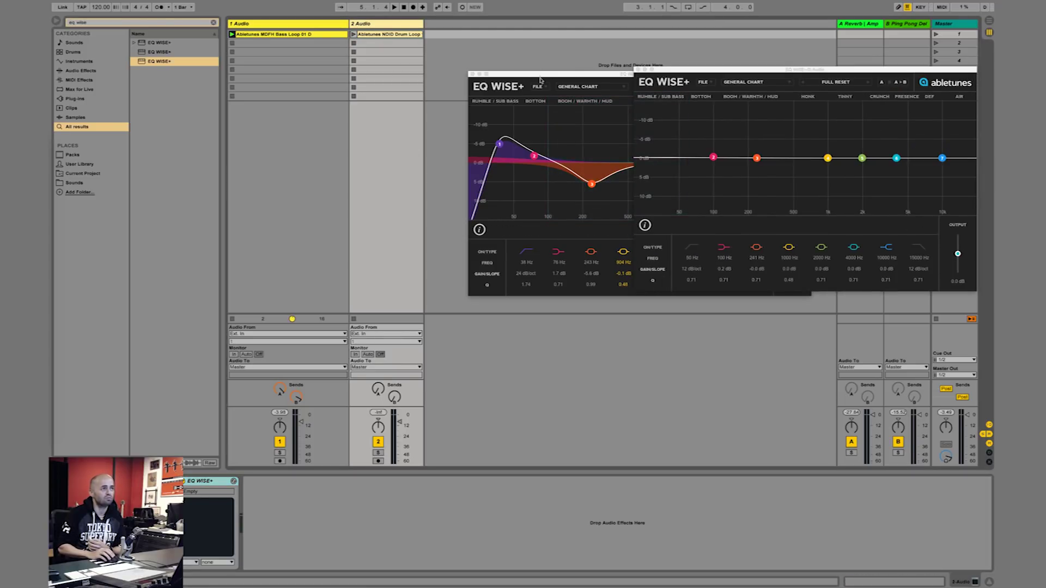
drag(540, 79, 647, 436)
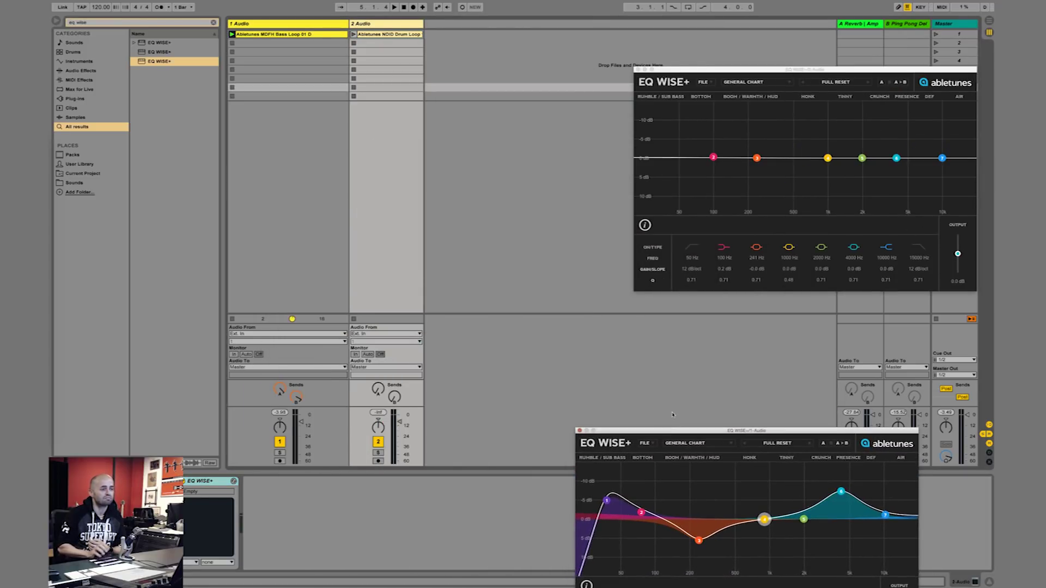
drag(733, 75, 535, 69)
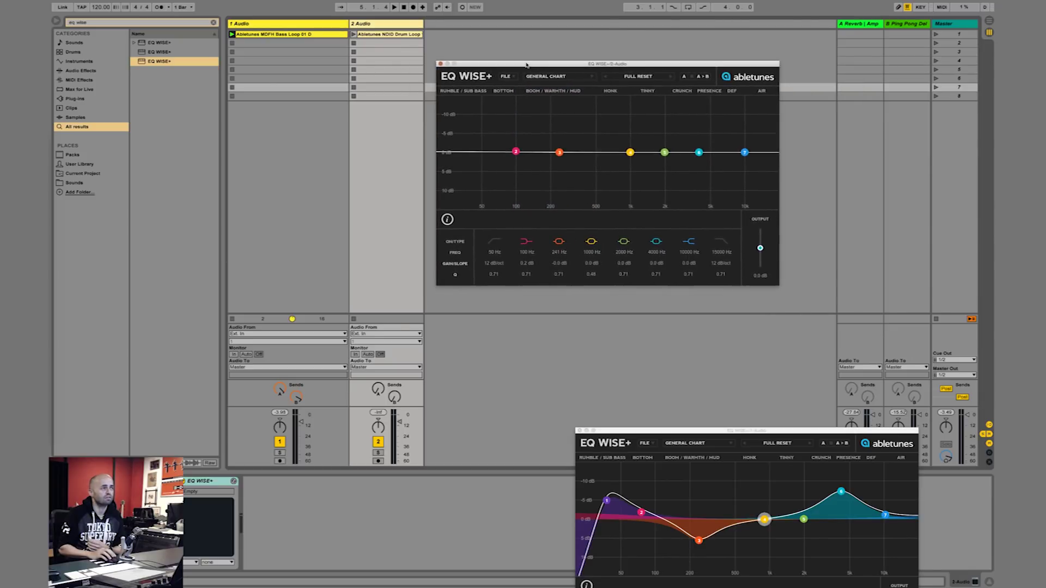
click(353, 34)
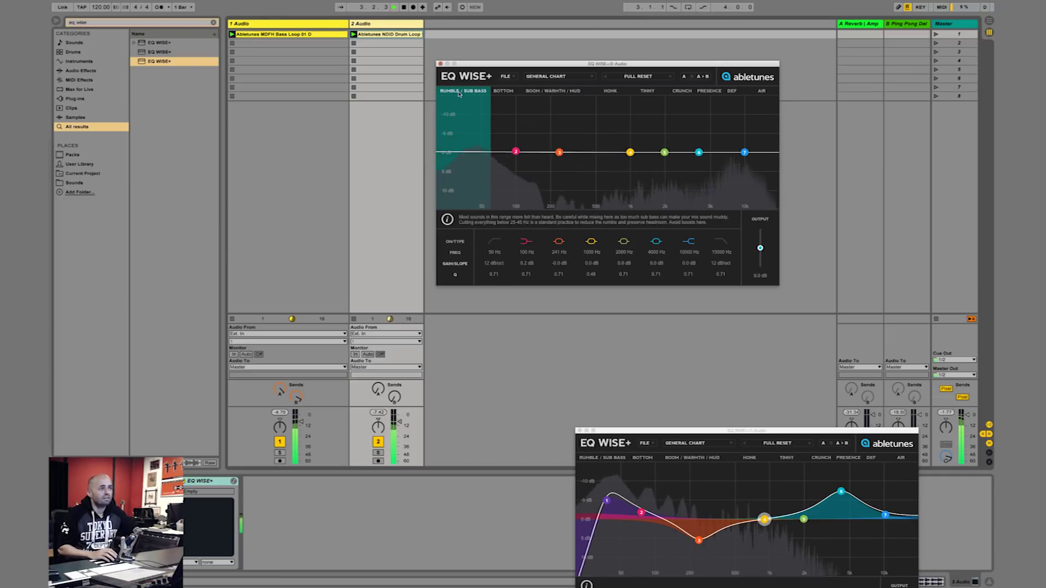
Glance at the chart source list, select the other audio track, and stop playback
click(585, 77)
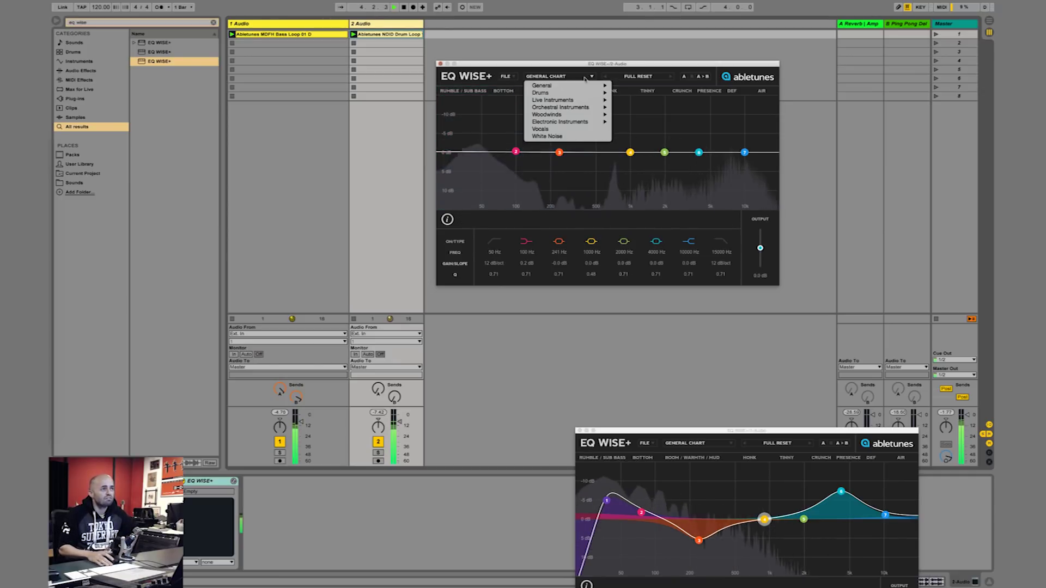
click(585, 78)
key(Left)
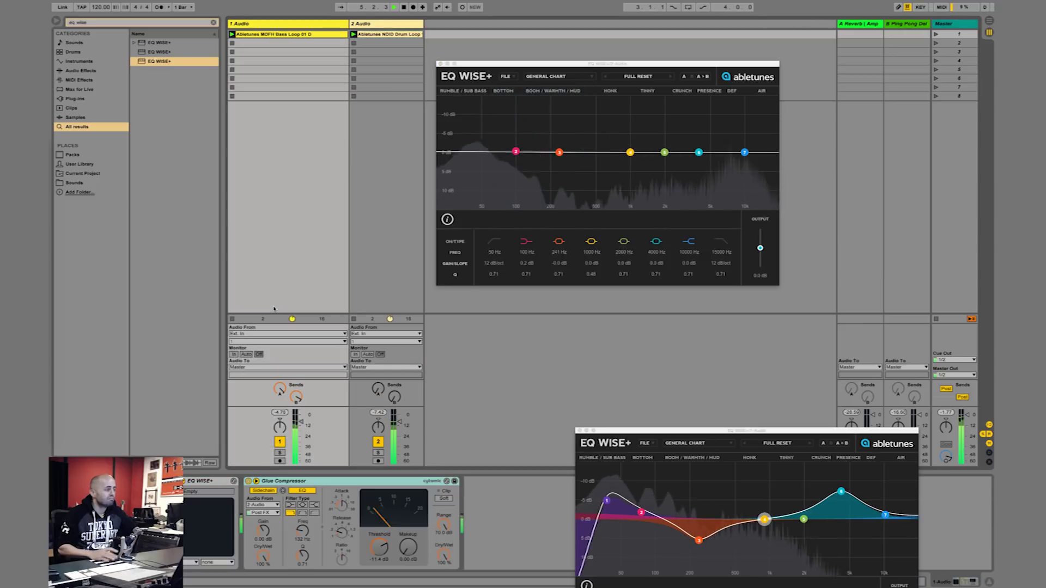
key(space)
Browse the FULL RESET preset list and the General Chart source types, including the Drums charts
click(637, 77)
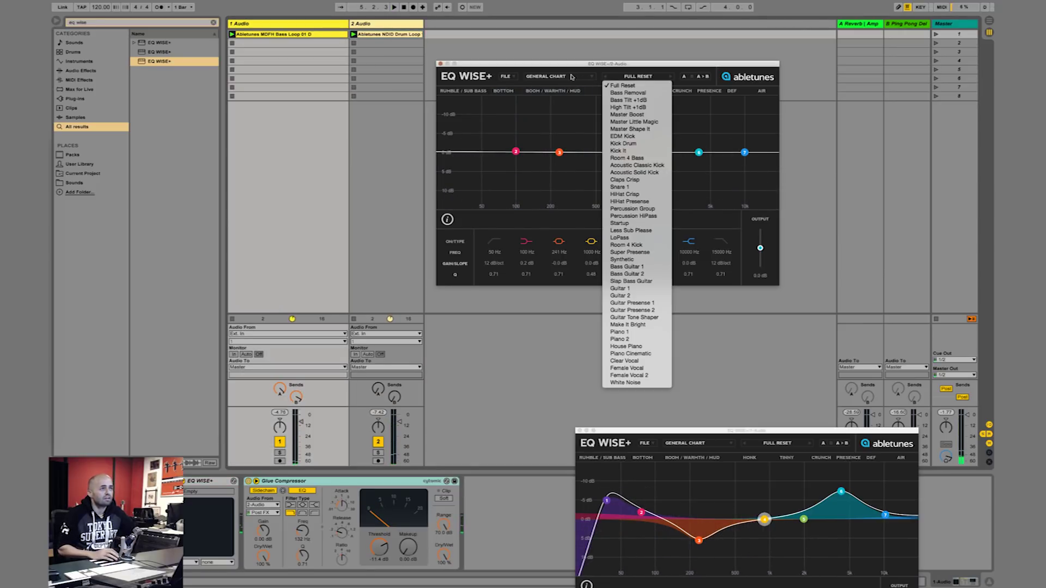
click(574, 78)
click(647, 77)
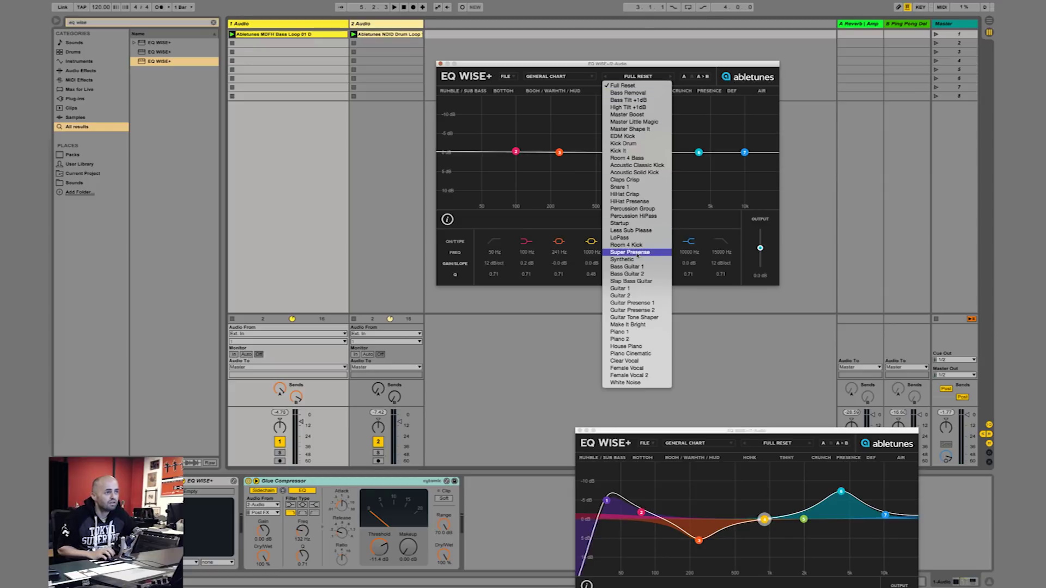
click(570, 79)
click(570, 79)
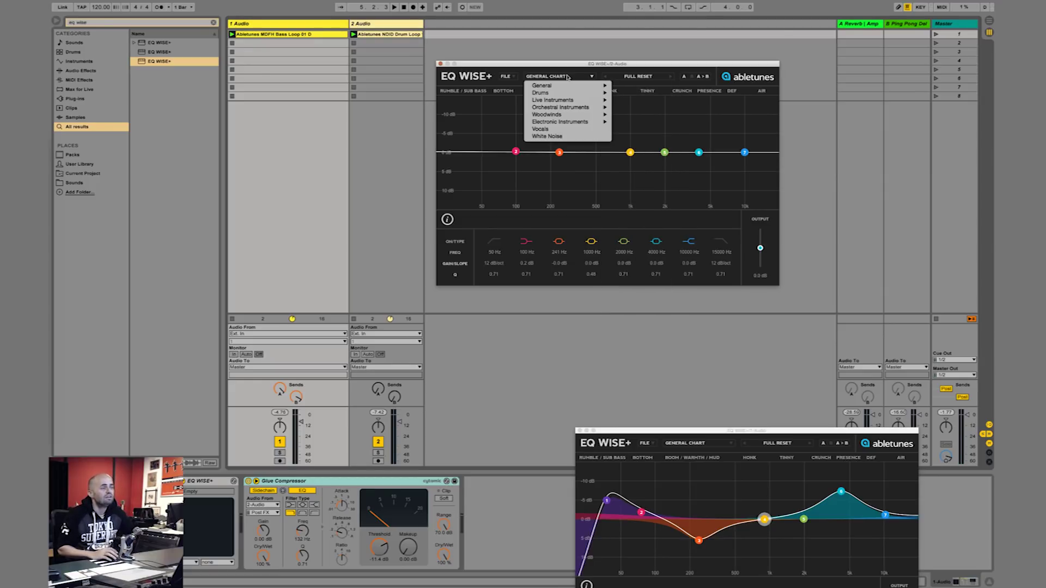
mouse_move(571, 93)
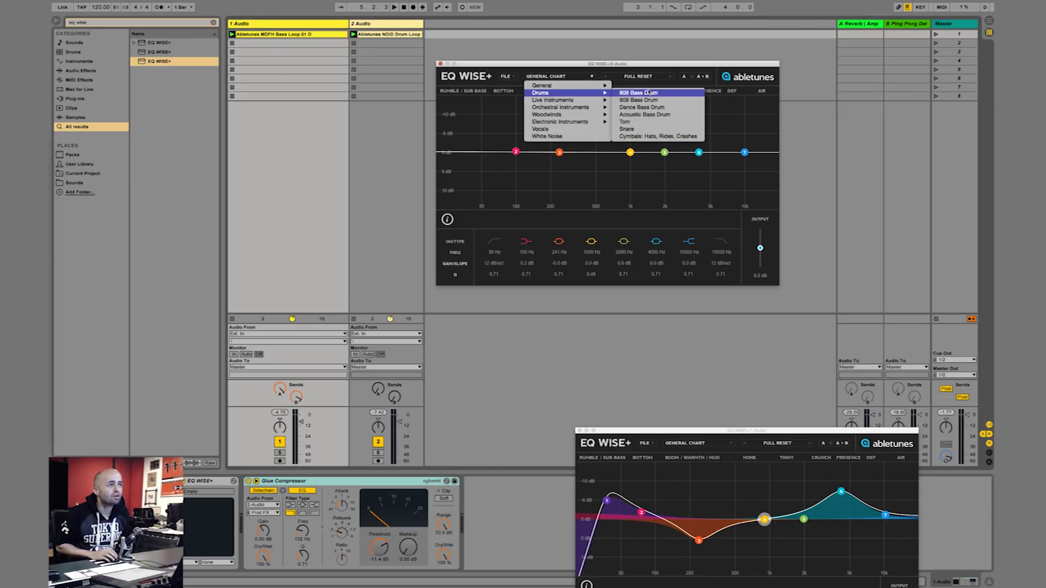
click(585, 63)
Play the drum loop, cut band 2 in the low mids, then switch band 2 off
drag(585, 63, 637, 63)
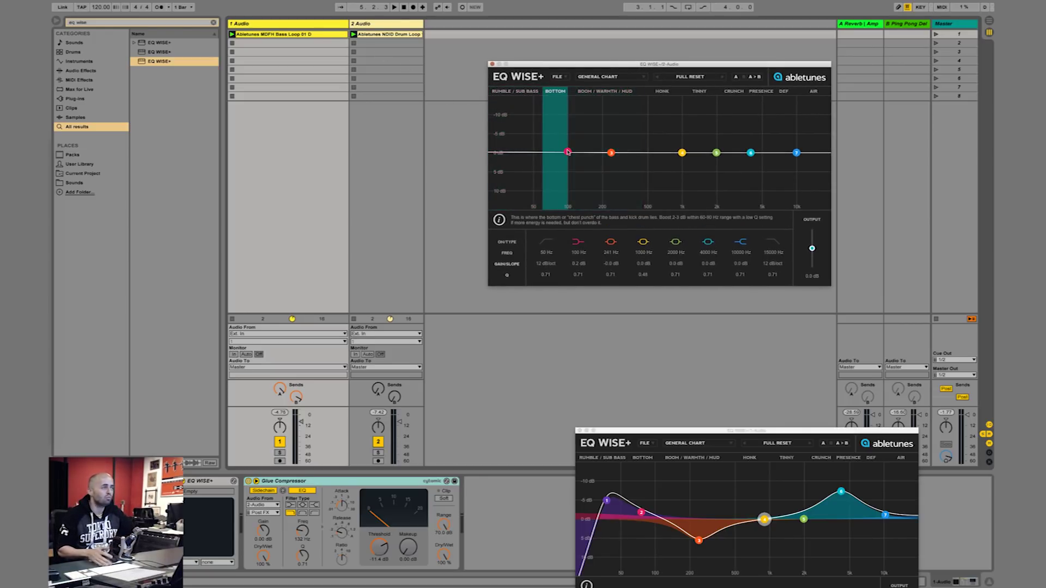
key(space)
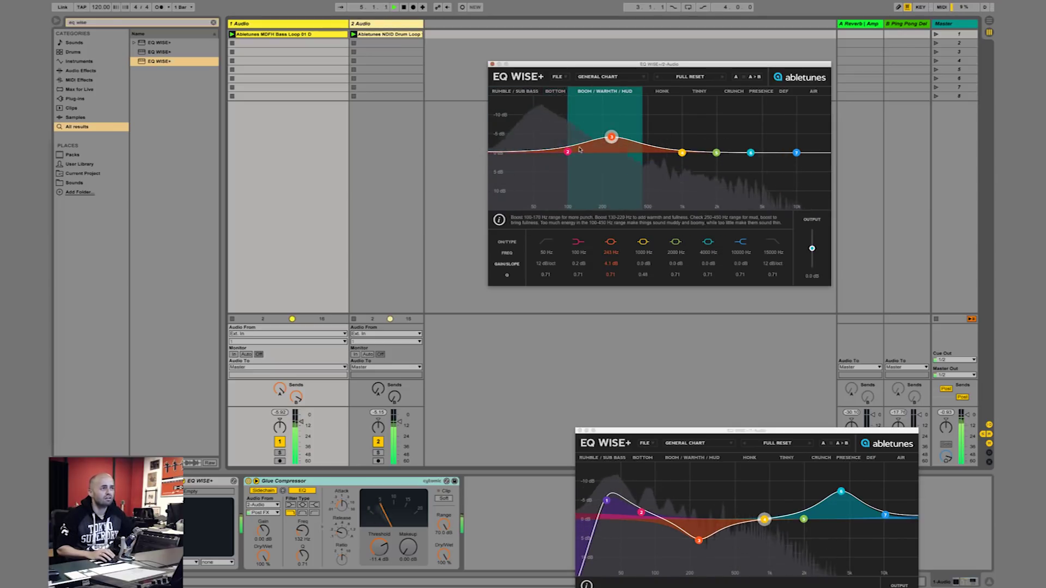
drag(568, 153, 579, 165)
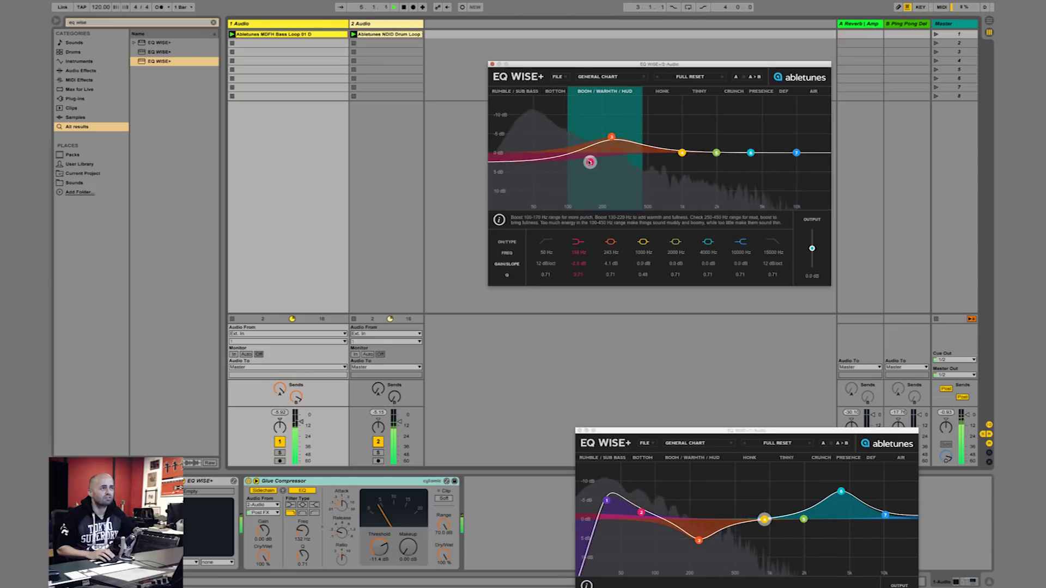
click(579, 243)
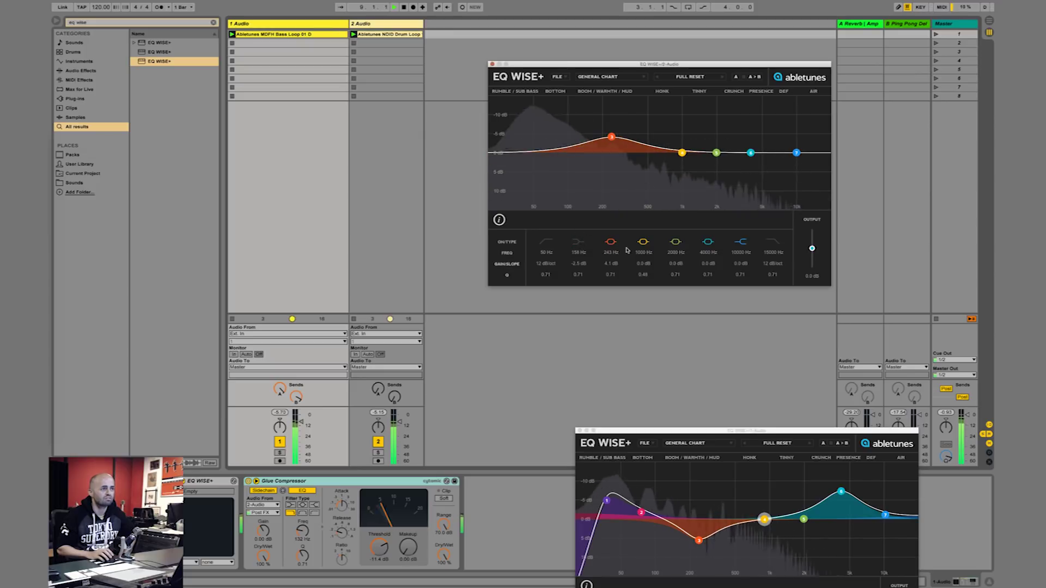
mouse_move(532, 166)
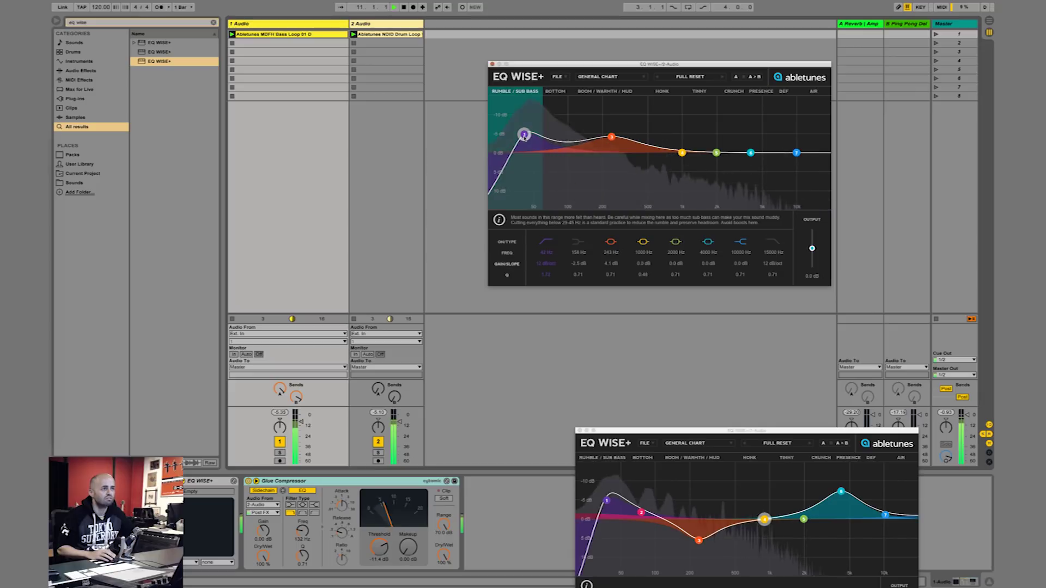
Cut band 4 by 4.3 dB at 108 Hz, raise the low cut to 42 Hz, and lift the top band above 10 kHz
drag(681, 152, 574, 152)
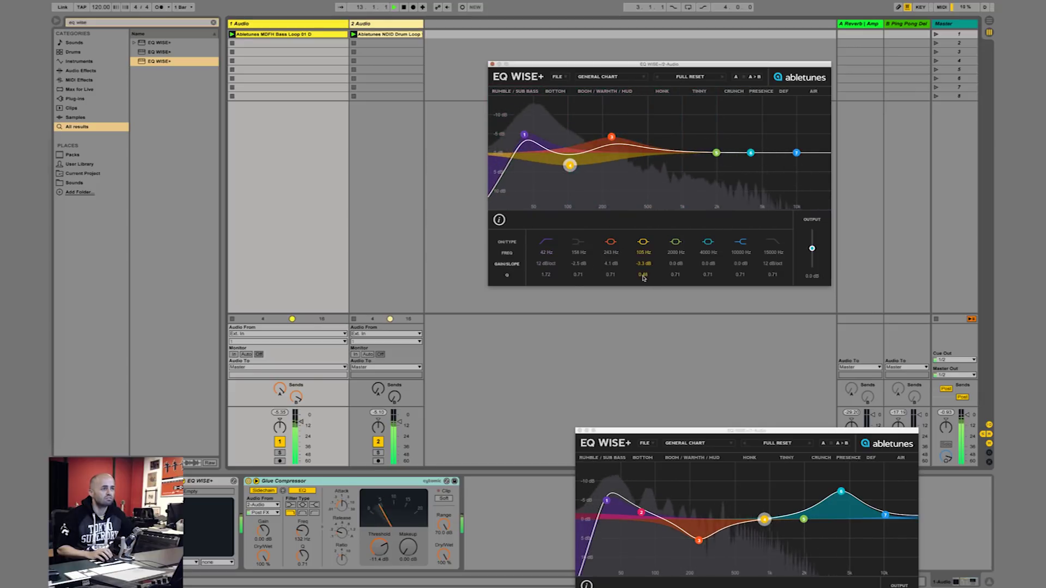
drag(570, 165, 571, 169)
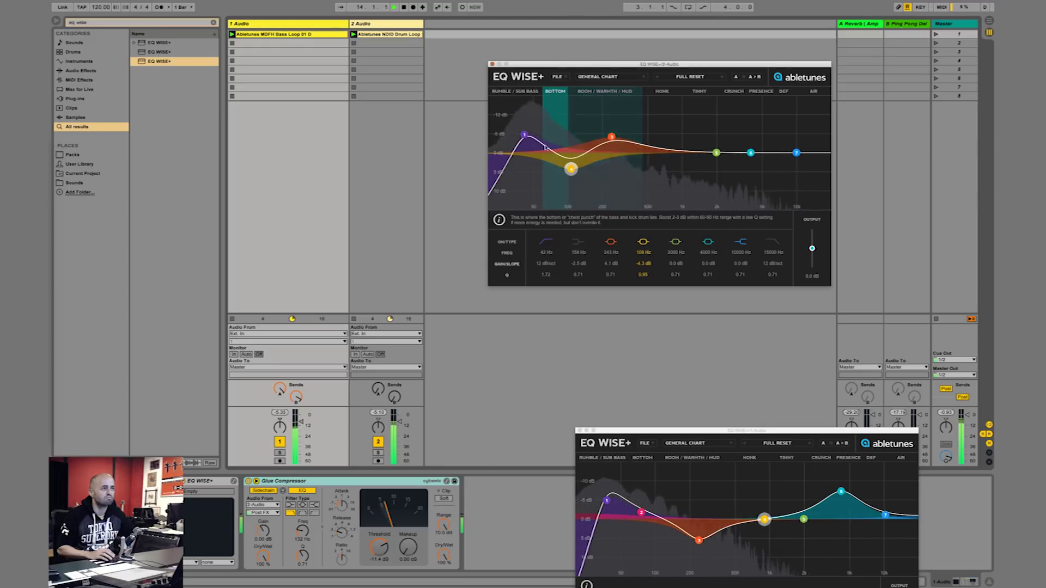
drag(522, 141, 524, 142)
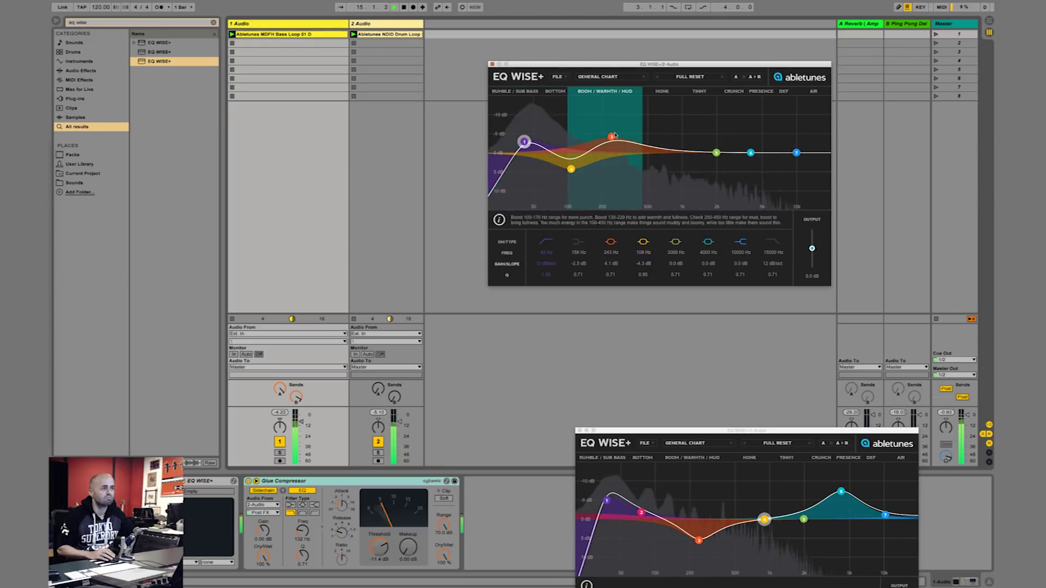
drag(612, 140, 611, 137)
drag(796, 153, 801, 134)
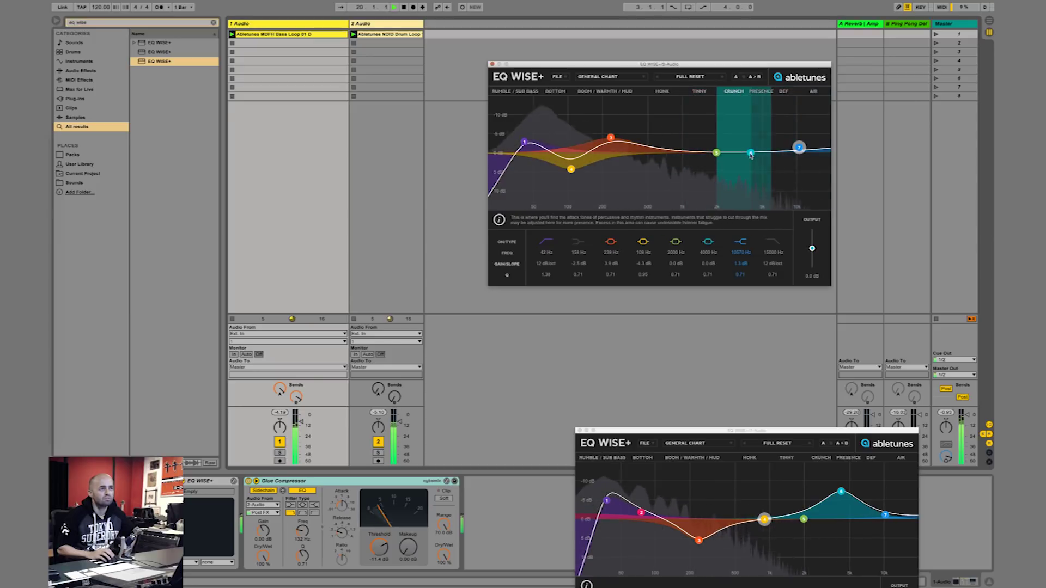
Boost band 6 by 2 dB near 4.5 kHz, set band 5 to -0.2 dB at 1490 Hz, and lower the low-mid boost
drag(751, 153, 711, 162)
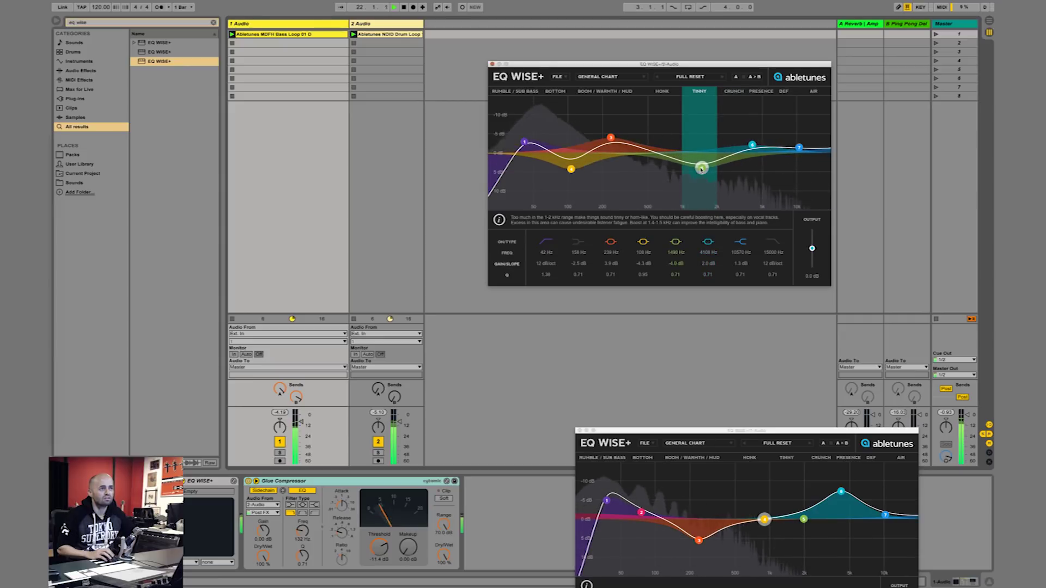
mouse_move(703, 143)
mouse_down()
mouse_move(667, 170)
mouse_move(701, 153)
mouse_up()
key(space)
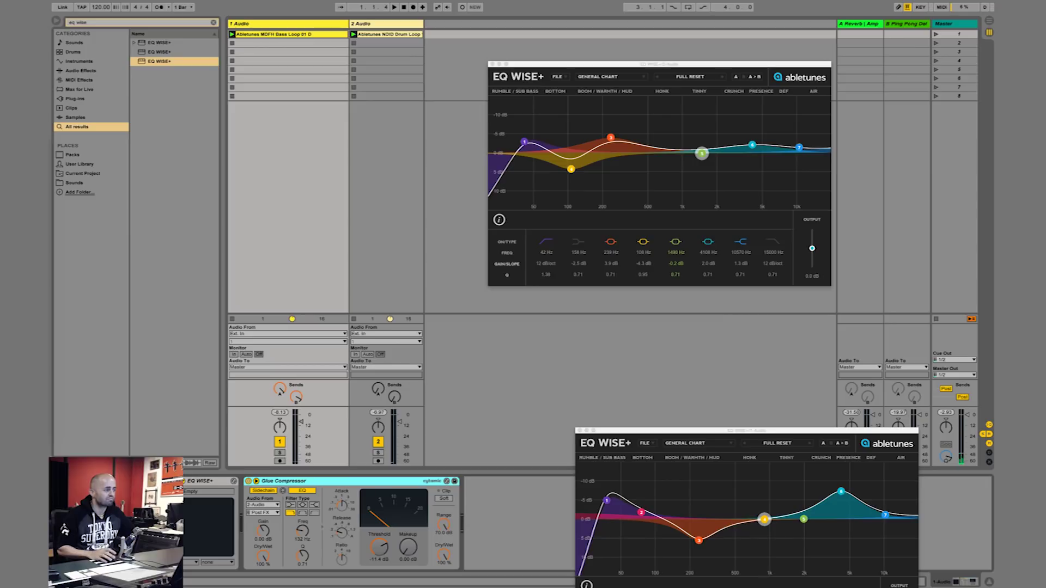
key(space)
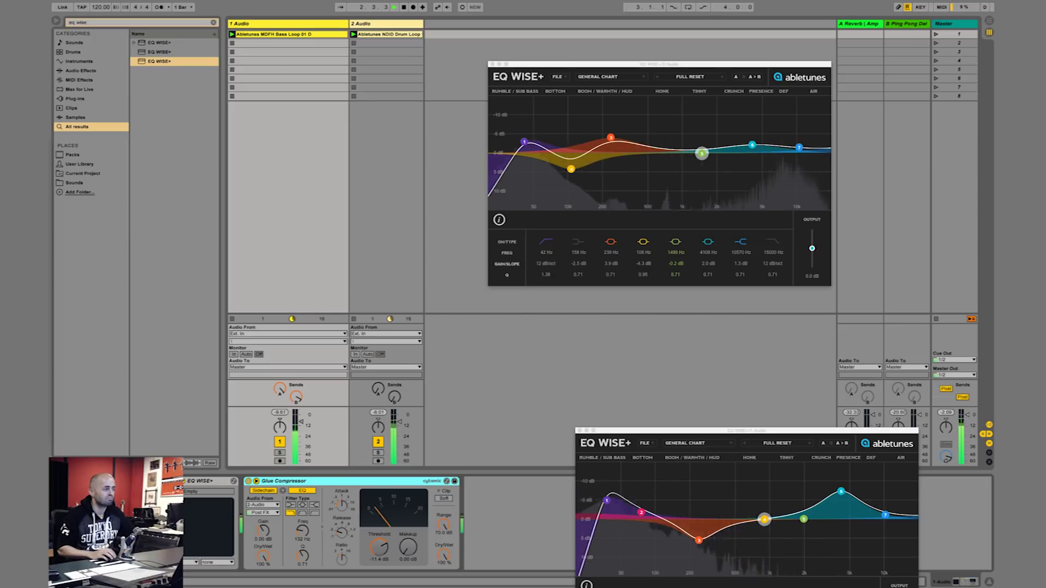
key(space)
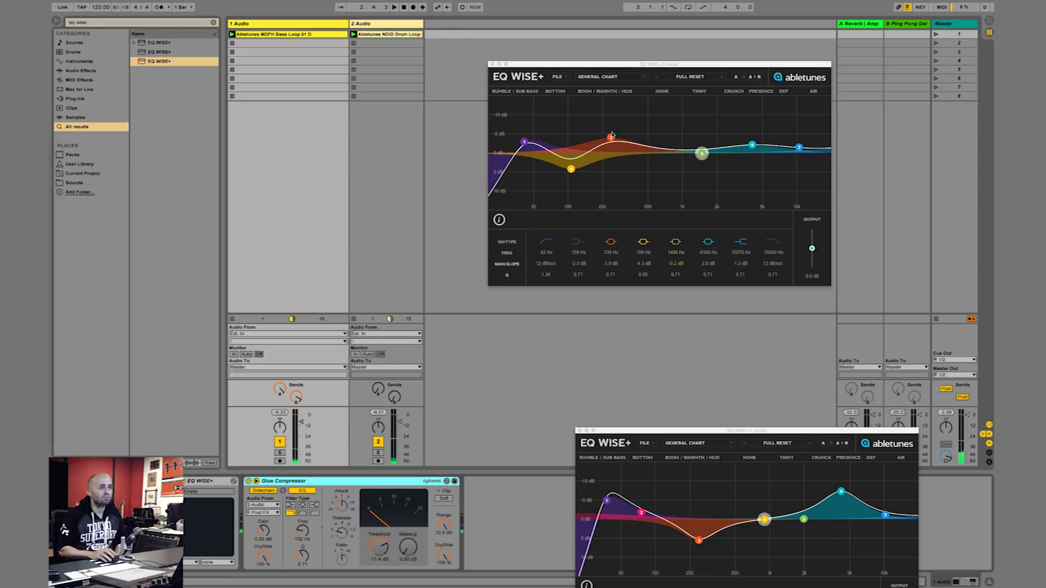
drag(611, 137, 610, 144)
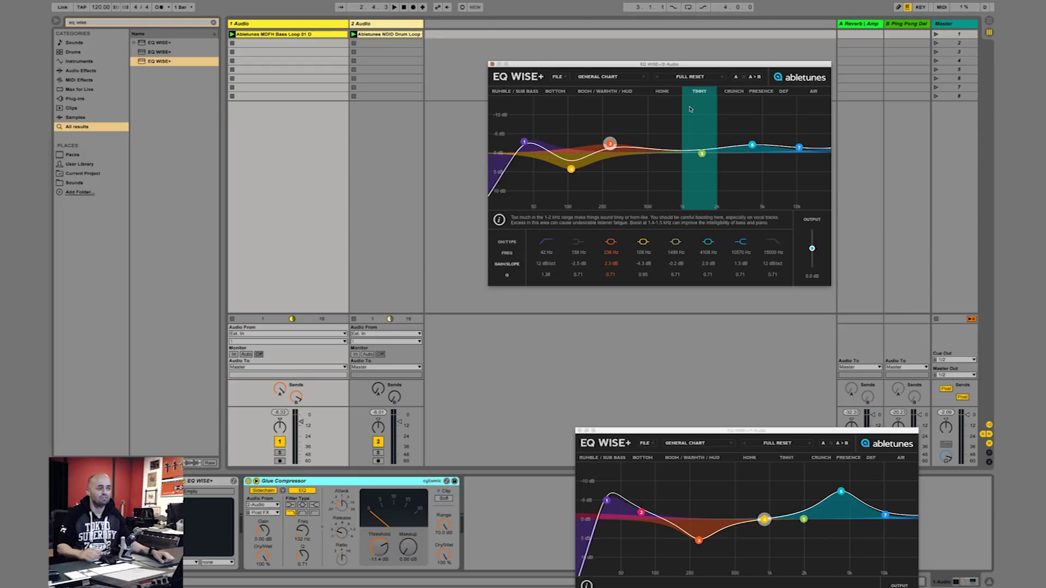
Stack the second EQ Wise+ window under the first and show the A Reverb return's devices
drag(718, 433, 630, 291)
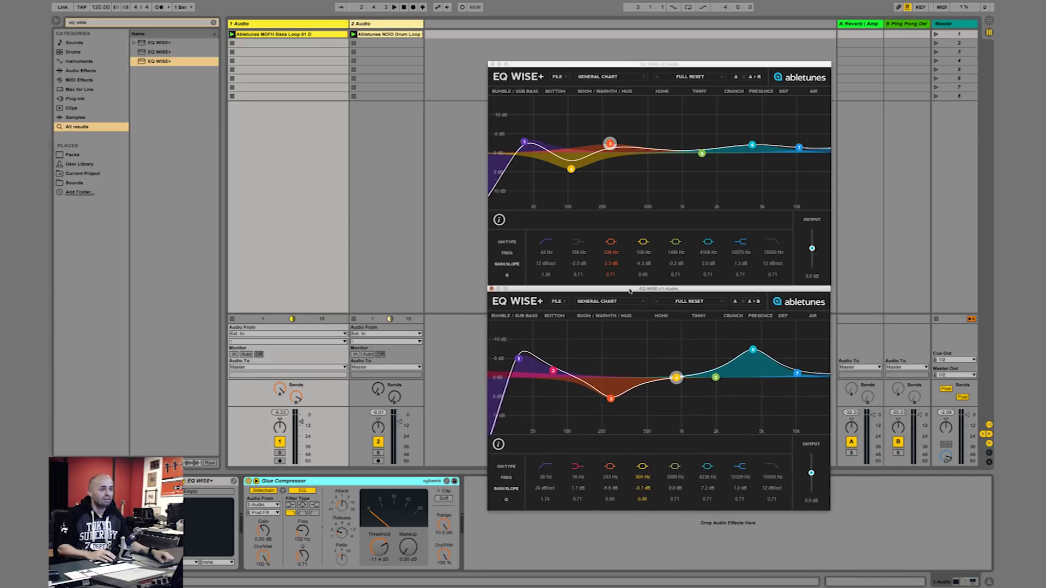
click(880, 288)
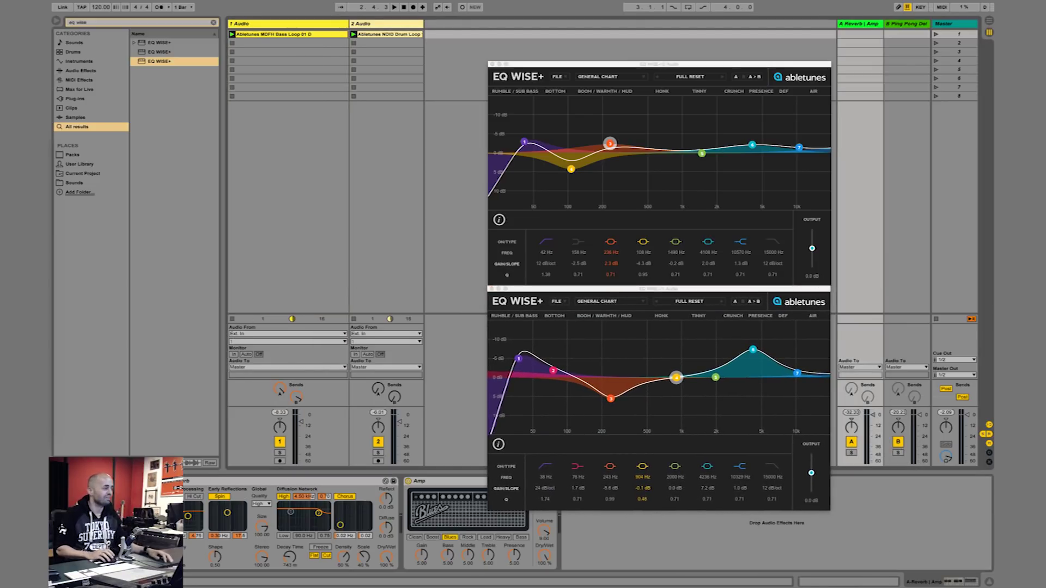